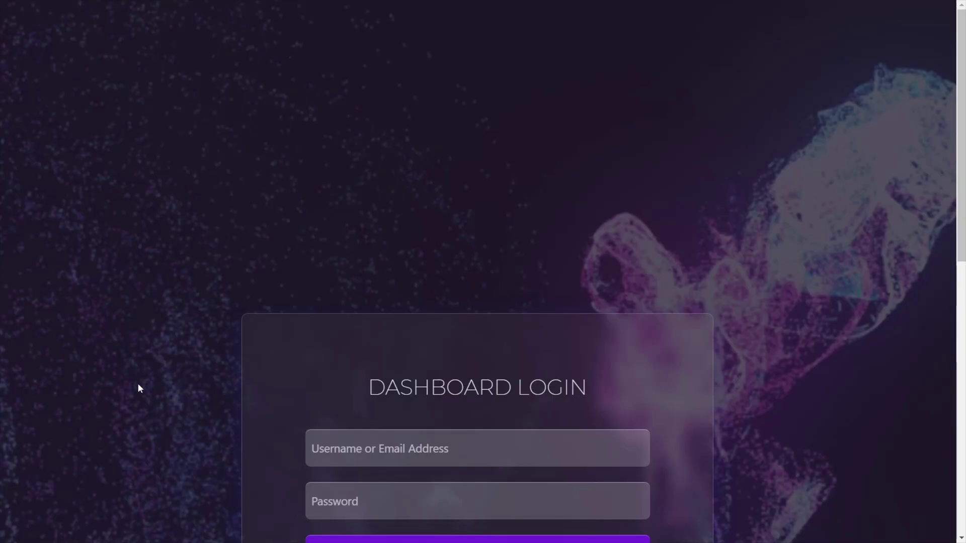
Examine how the dashboard login panel looks over the fixed background as the finished page scrolls
{"action": "scroll", "coordinate": [138, 387], "scroll_direction": "down", "scroll_amount": 1}
{"action": "scroll", "coordinate": [99, 284], "scroll_direction": "down", "scroll_amount": 2}
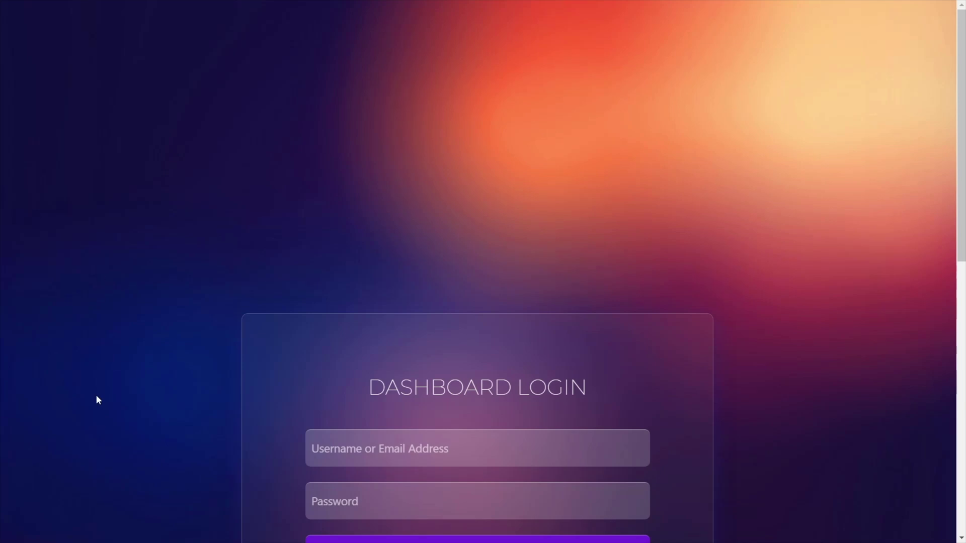
{"action": "scroll", "coordinate": [97, 398], "scroll_direction": "down", "scroll_amount": 5}
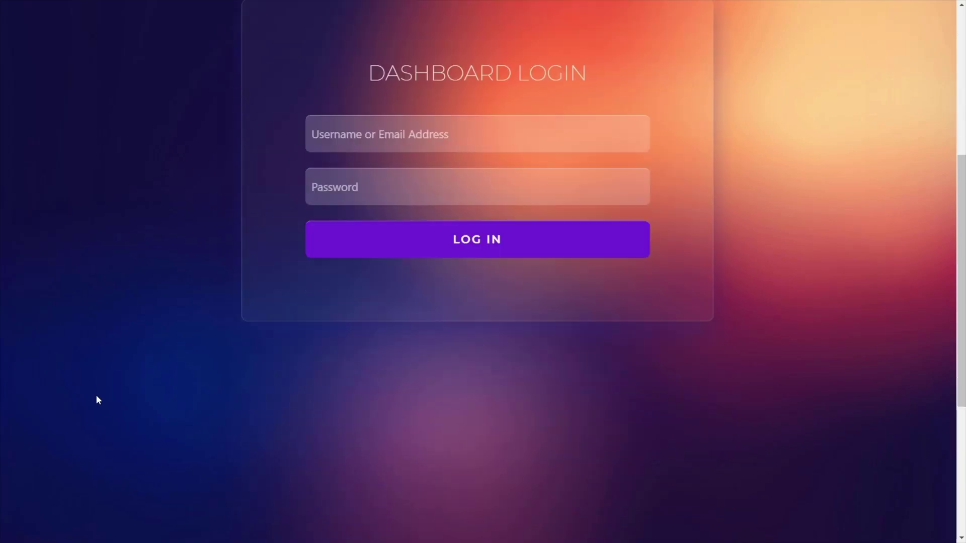
{"action": "scroll", "coordinate": [98, 400], "scroll_direction": "up", "scroll_amount": 4}
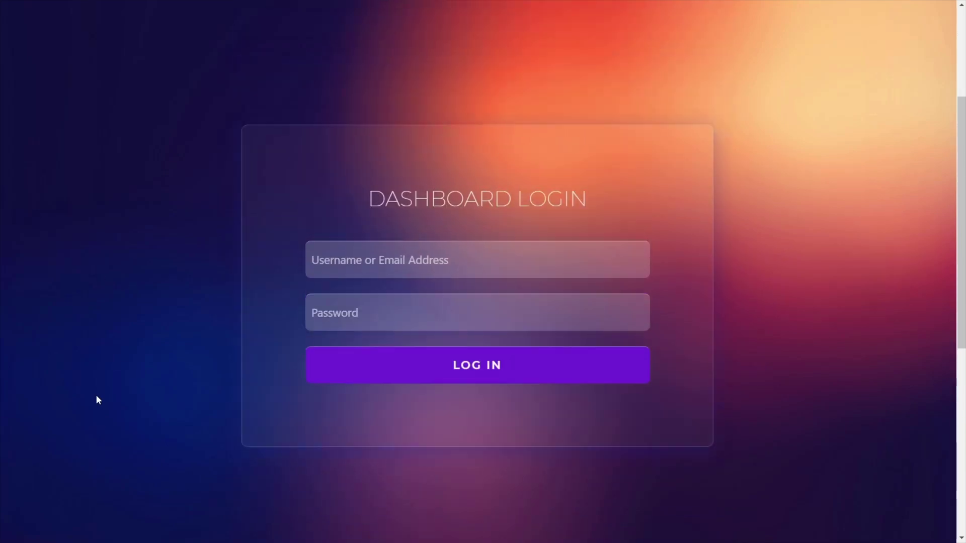
{"action": "scroll", "coordinate": [98, 400], "scroll_direction": "up", "scroll_amount": 2}
{"action": "scroll", "coordinate": [98, 401], "scroll_direction": "down", "scroll_amount": 3}
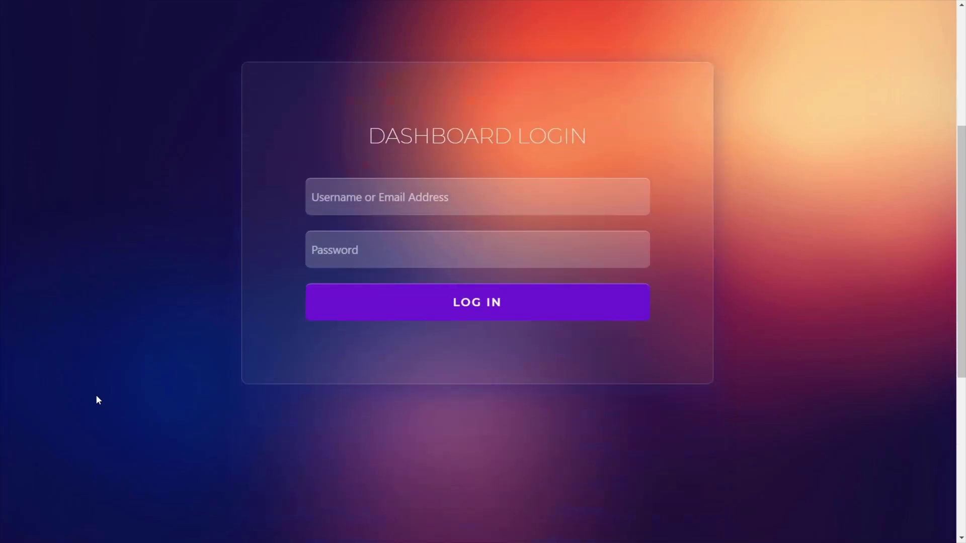
{"action": "scroll", "coordinate": [98, 401], "scroll_direction": "up", "scroll_amount": 1}
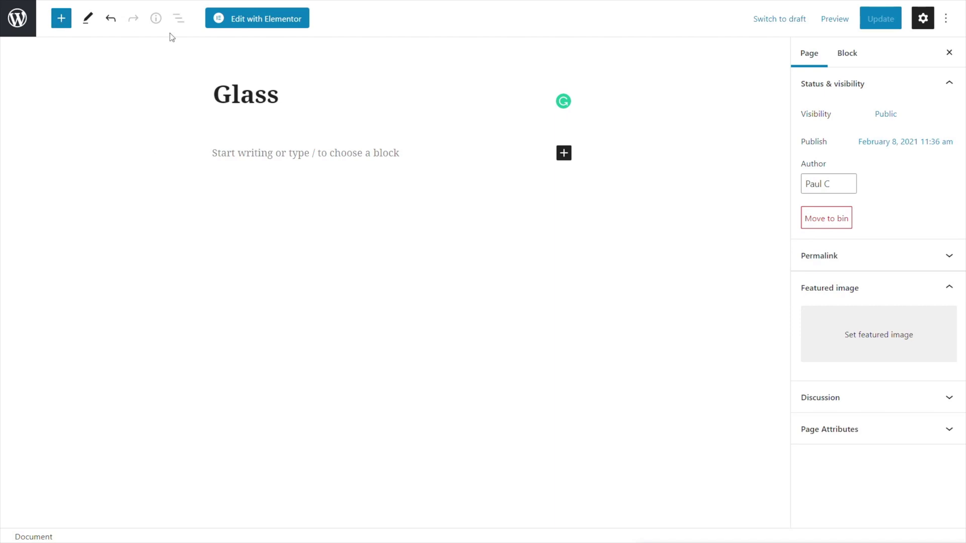
Open the Glass page for editing in Elementor and set its page layout to Elementor Canvas
{"action": "left_click", "coordinate": [246, 23]}
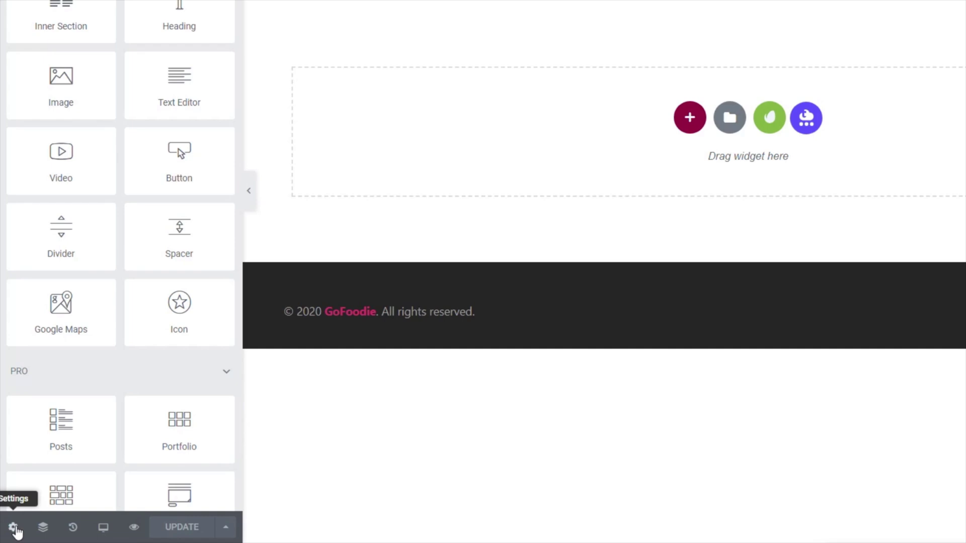
{"action": "left_click", "coordinate": [15, 530]}
{"action": "left_click", "coordinate": [189, 254]}
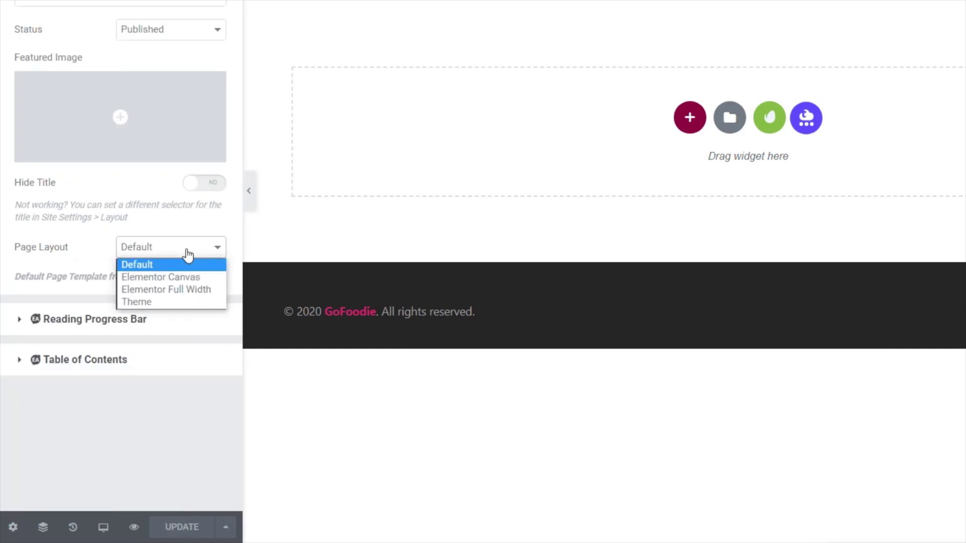
{"action": "left_click", "coordinate": [186, 287]}
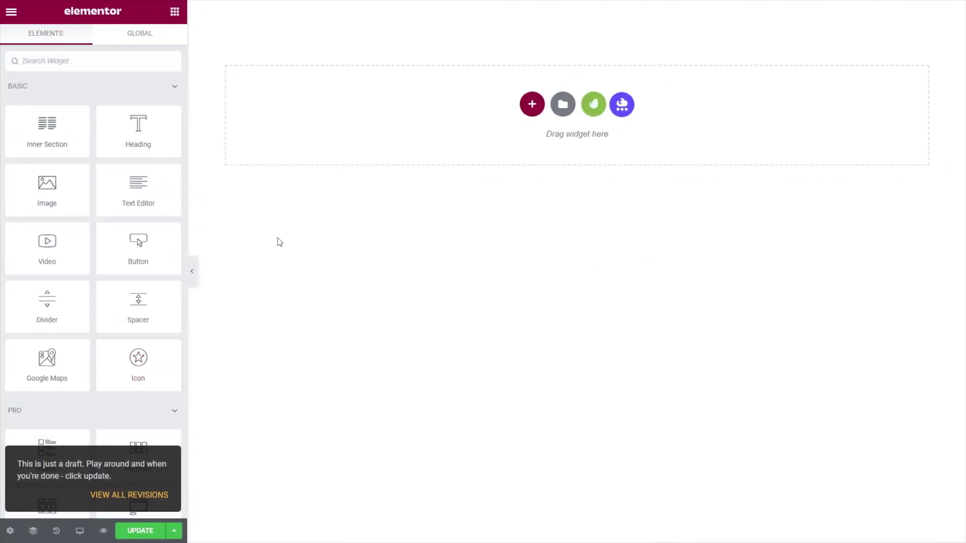
Give the page body a classic background using the blurred orange-and-blue image from the media library
{"action": "left_click", "coordinate": [9, 532]}
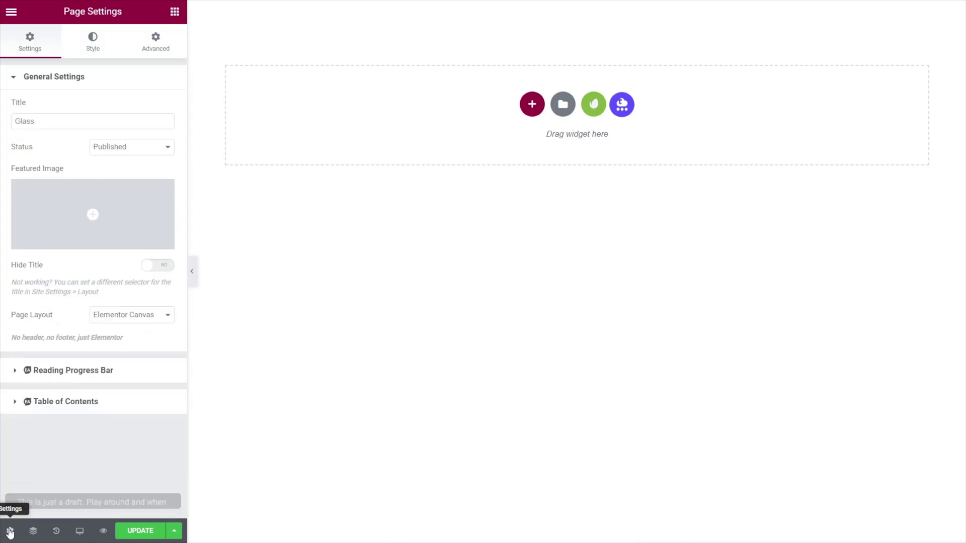
{"action": "left_click", "coordinate": [93, 41]}
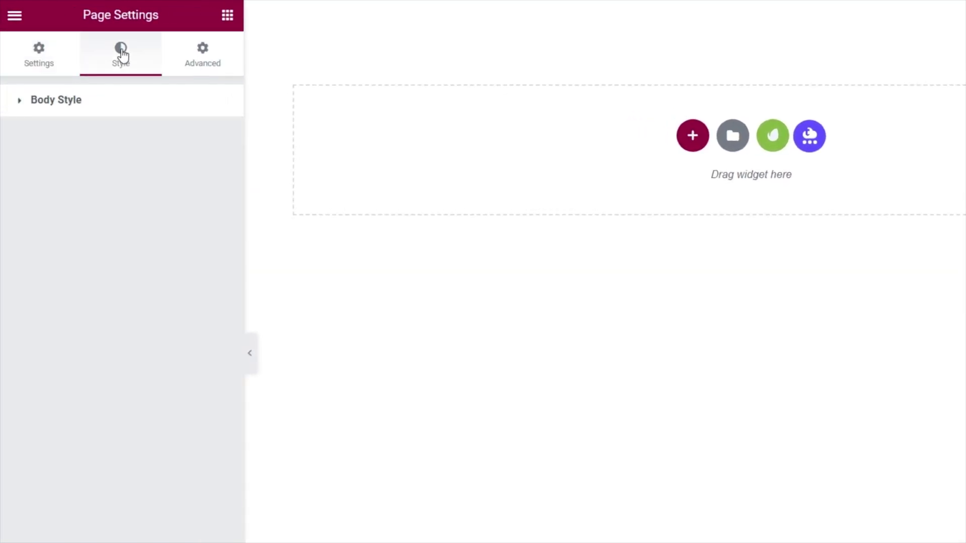
{"action": "left_click", "coordinate": [61, 103]}
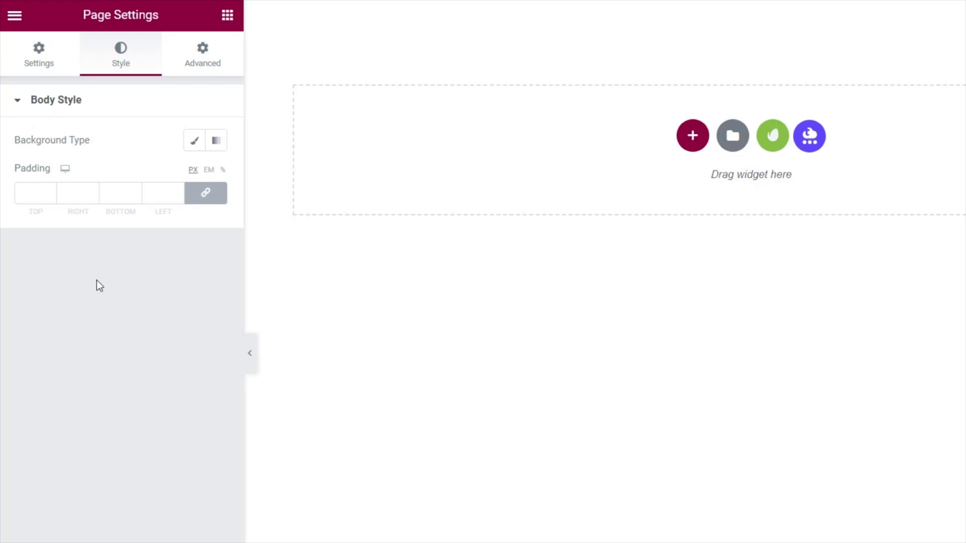
{"action": "left_click", "coordinate": [194, 146]}
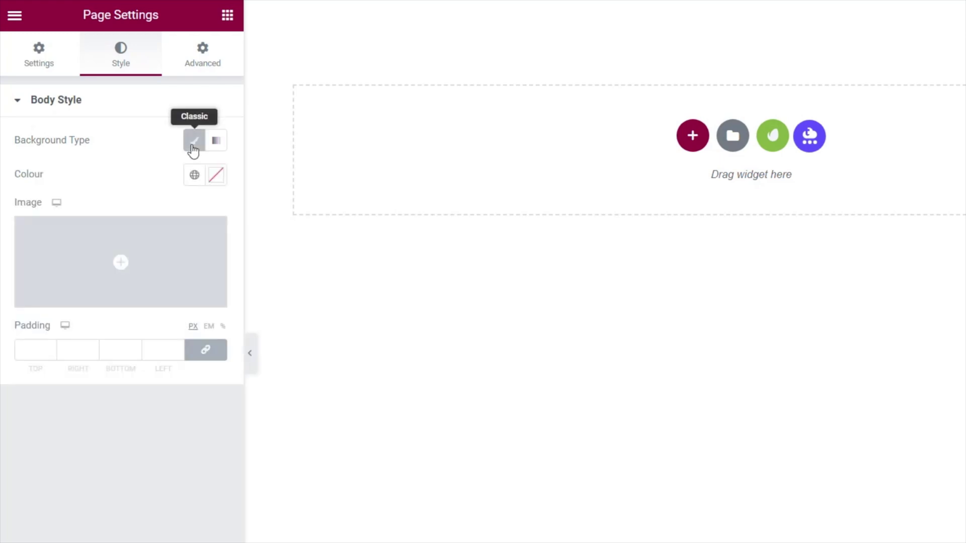
{"action": "left_click", "coordinate": [134, 265]}
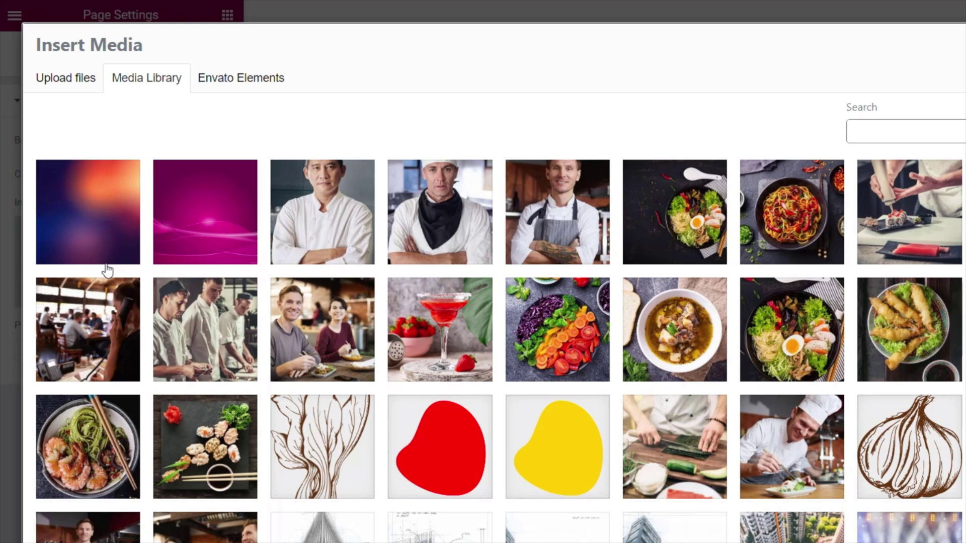
{"action": "left_click", "coordinate": [109, 213]}
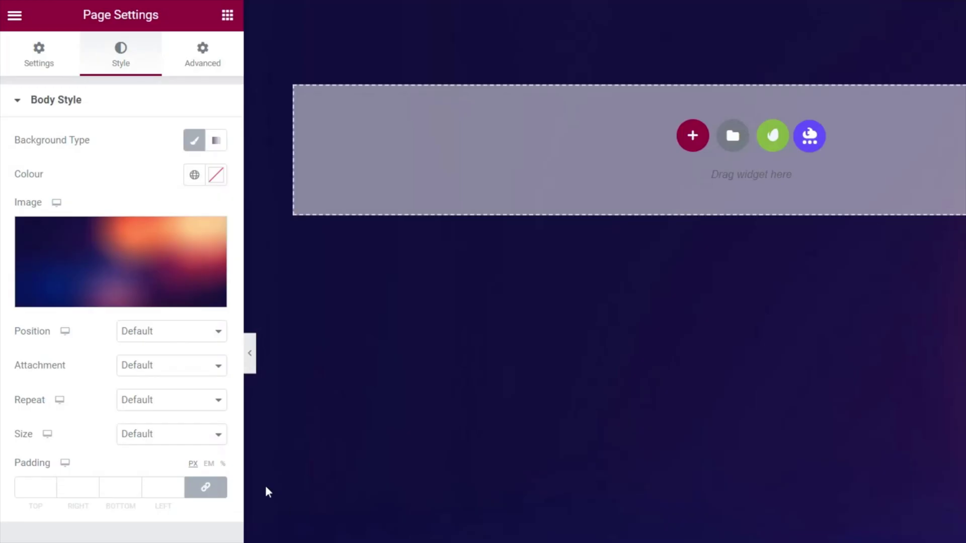
Set the body background image's position to Centre Centre, attachment to Fixed, repeat to No-repeat and size to Cover
{"action": "left_click", "coordinate": [175, 333]}
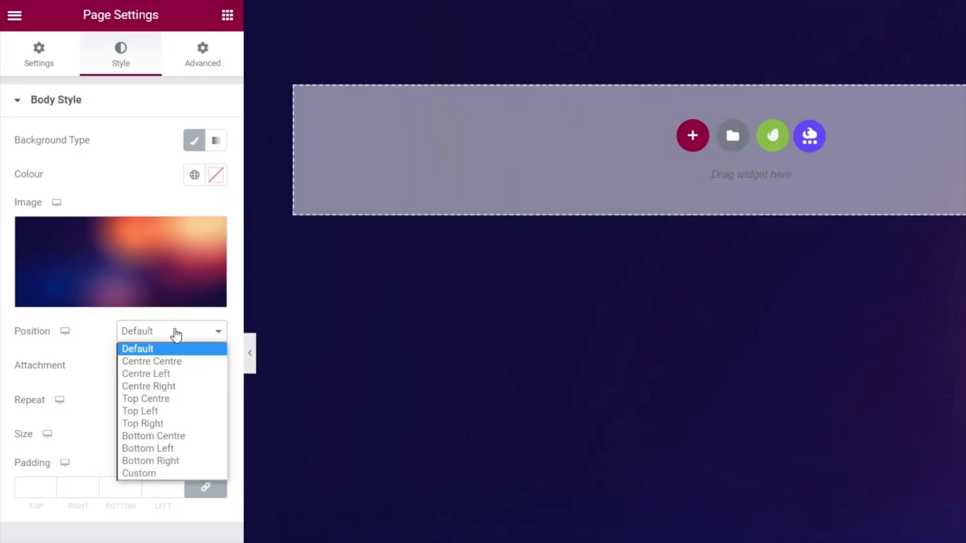
{"action": "left_click", "coordinate": [176, 361]}
{"action": "left_click", "coordinate": [144, 375]}
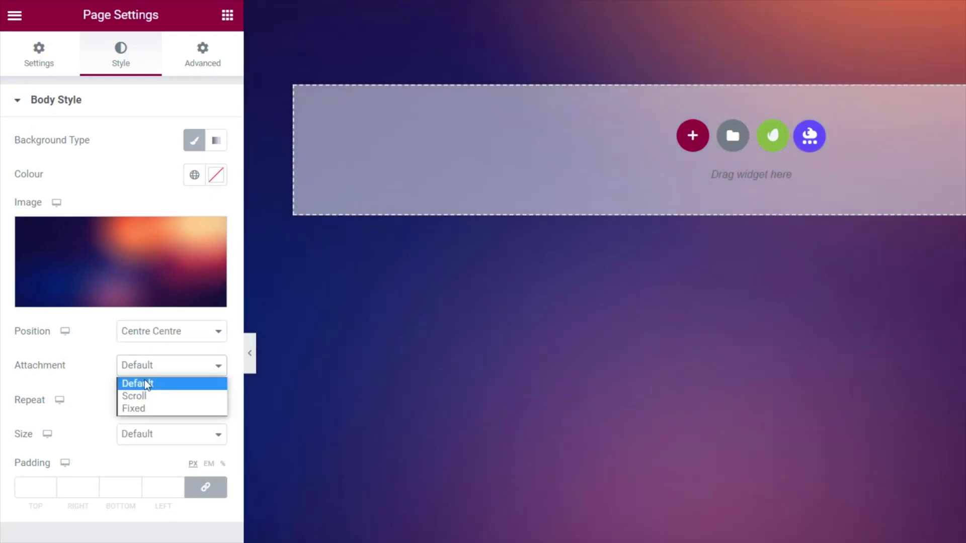
{"action": "left_click", "coordinate": [152, 408]}
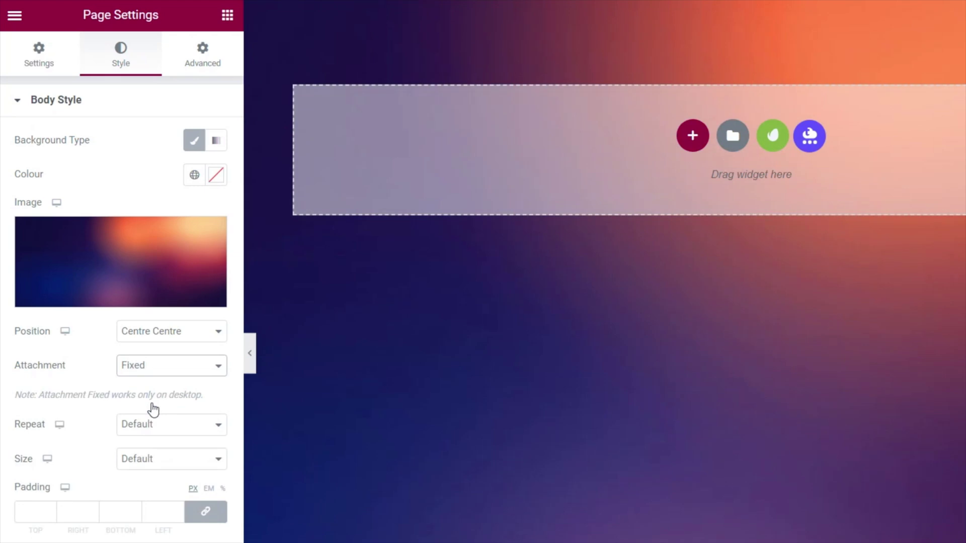
{"action": "left_click", "coordinate": [149, 431]}
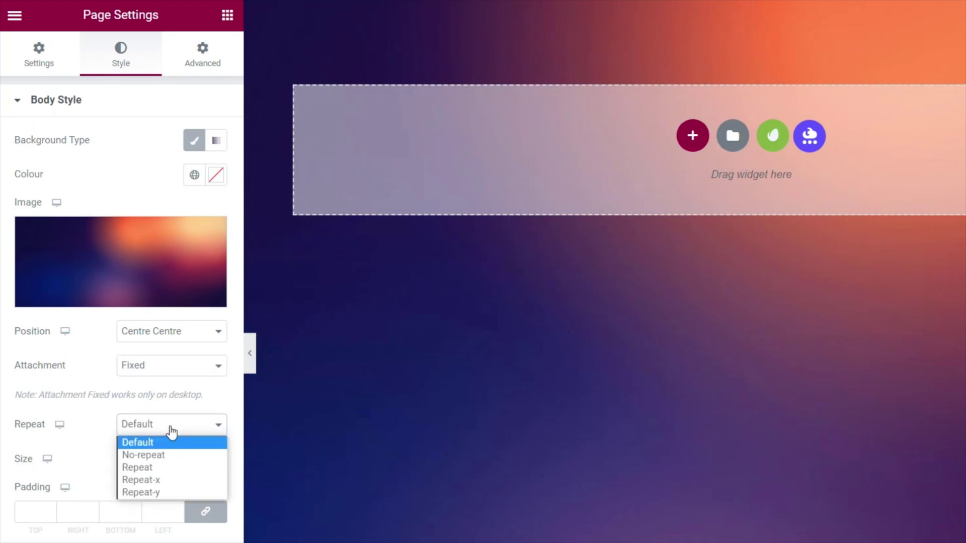
{"action": "left_click", "coordinate": [159, 458]}
{"action": "left_click", "coordinate": [162, 465]}
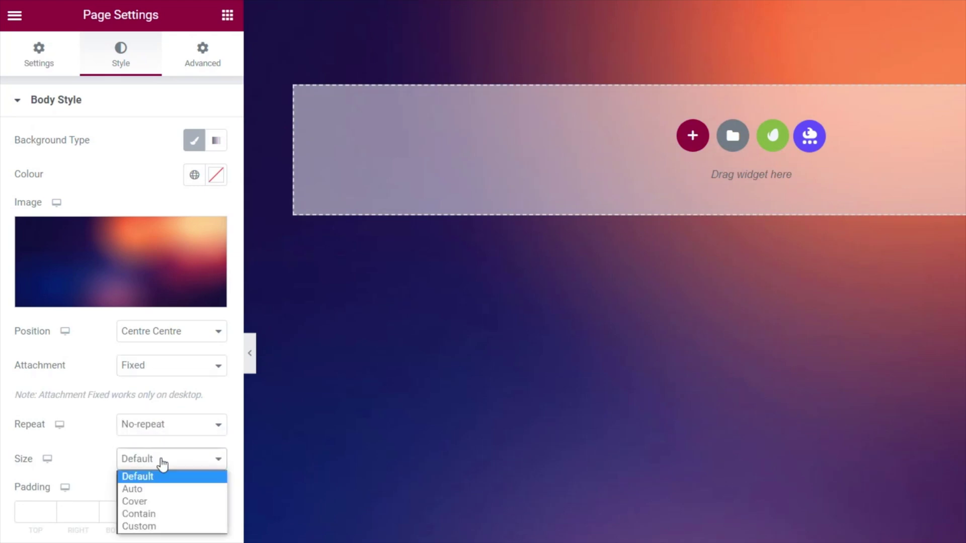
{"action": "left_click", "coordinate": [154, 501]}
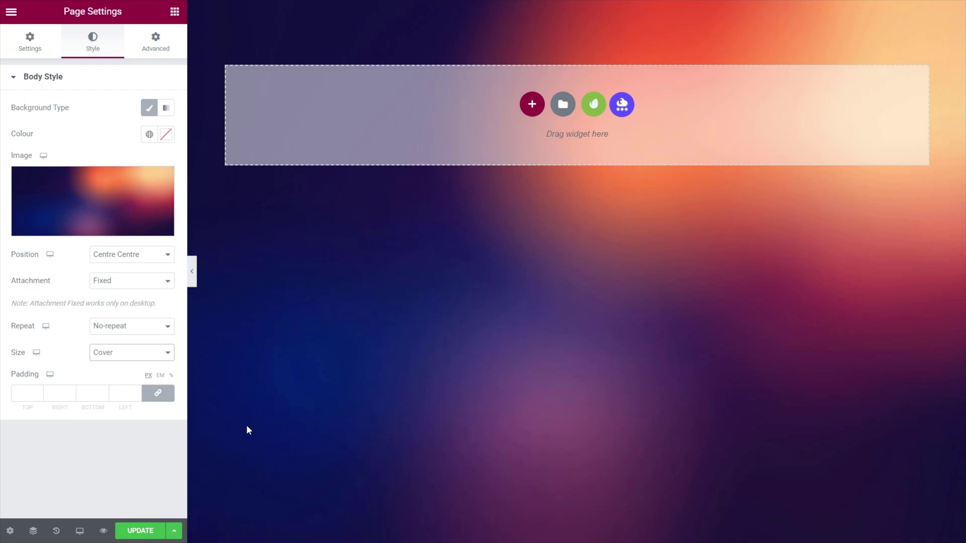
Add a single-column section and set its height to a minimum of 100 VH
{"action": "left_click", "coordinate": [532, 104]}
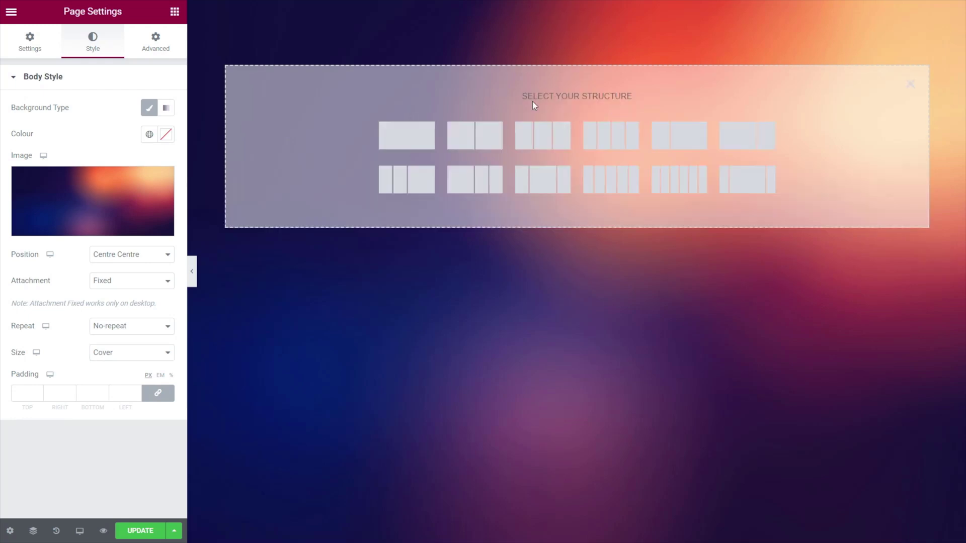
{"action": "left_click", "coordinate": [410, 139]}
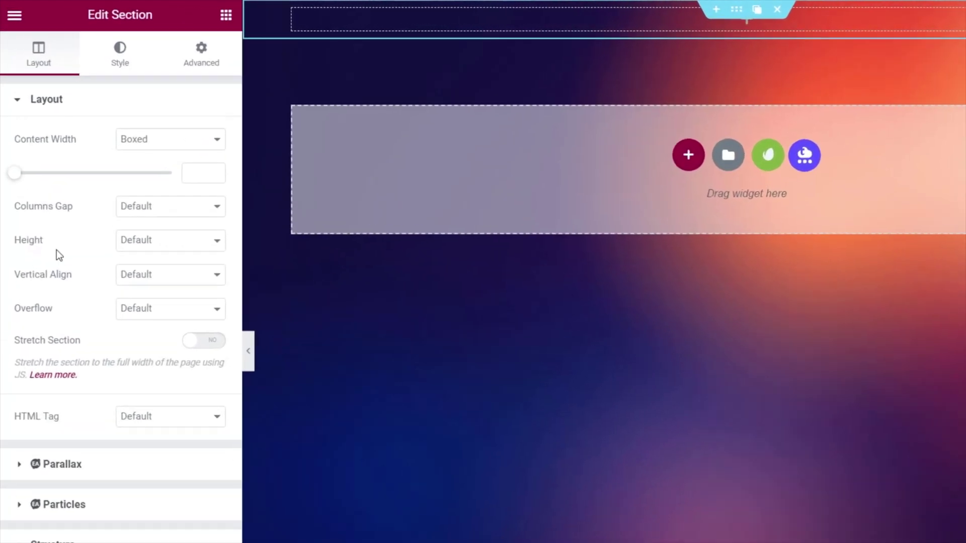
{"action": "left_click", "coordinate": [151, 244]}
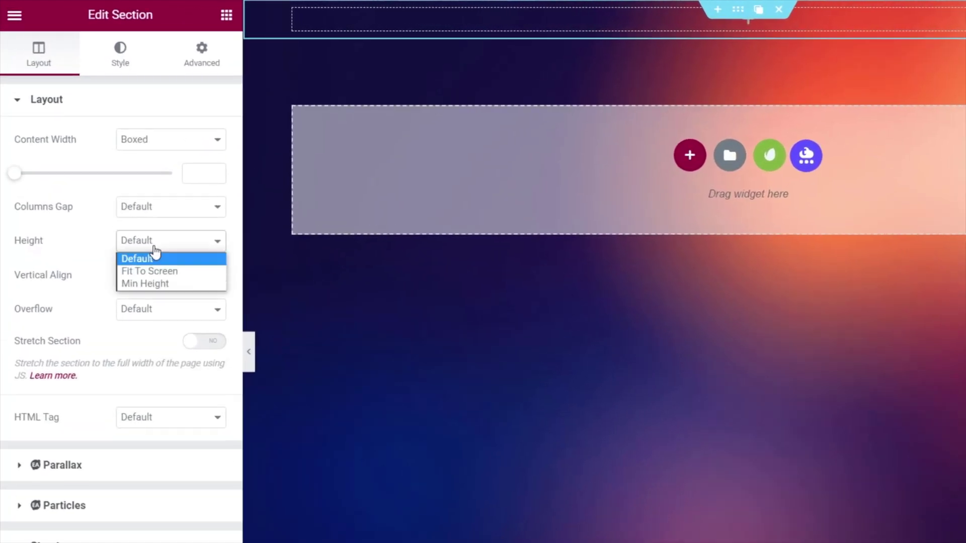
{"action": "left_click", "coordinate": [152, 286]}
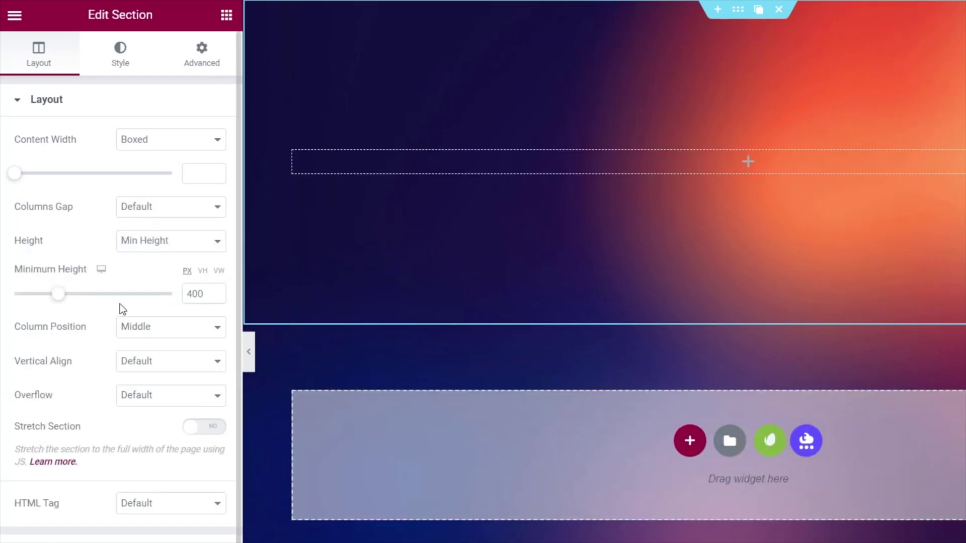
{"action": "left_click", "coordinate": [202, 272]}
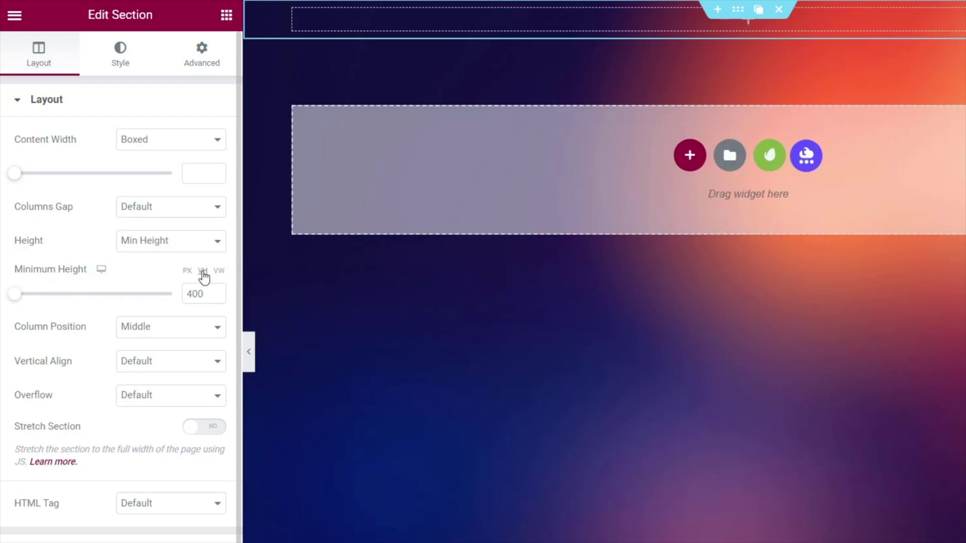
{"action": "left_click_drag", "start_coordinate": [191, 294], "coordinate": [182, 294]}
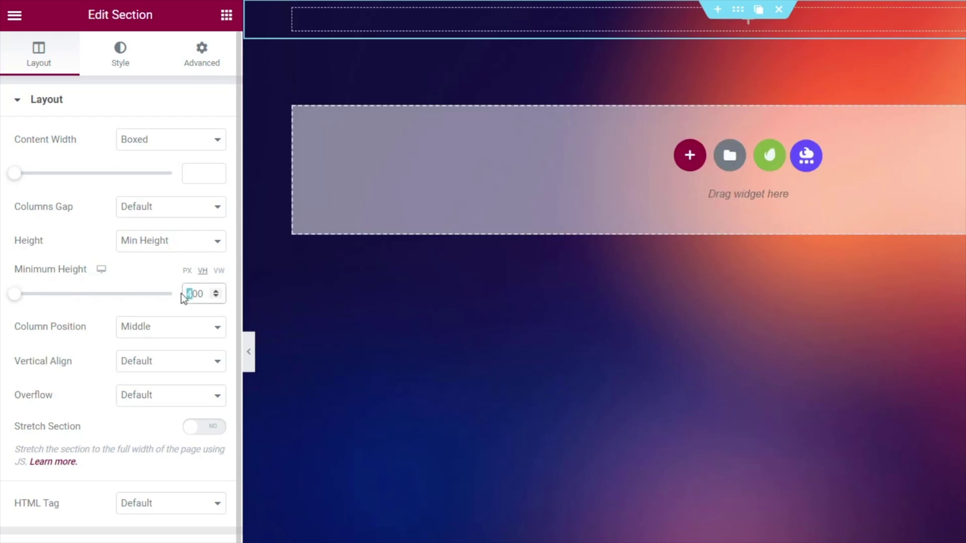
{"action": "type", "text": "1"}
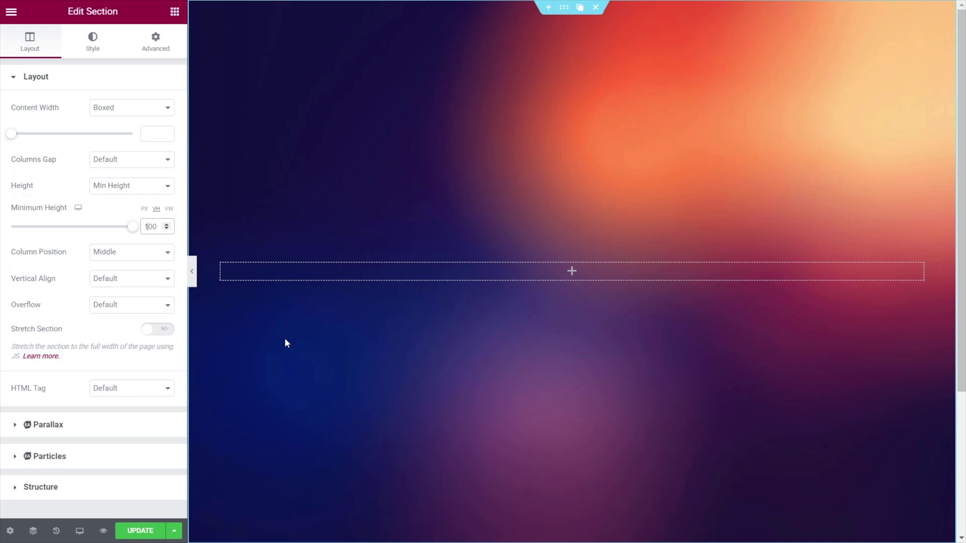
{"action": "left_click", "coordinate": [135, 281]}
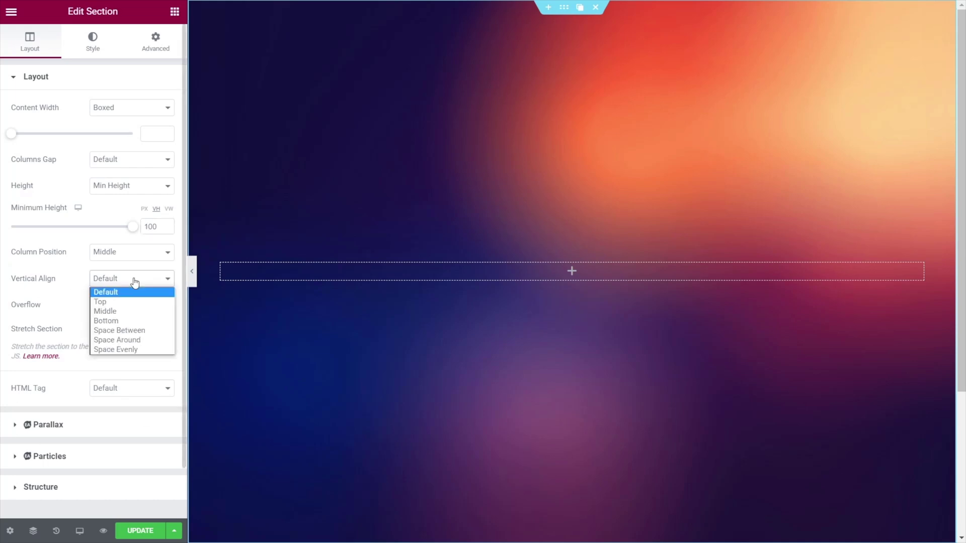
{"action": "left_click", "coordinate": [127, 256]}
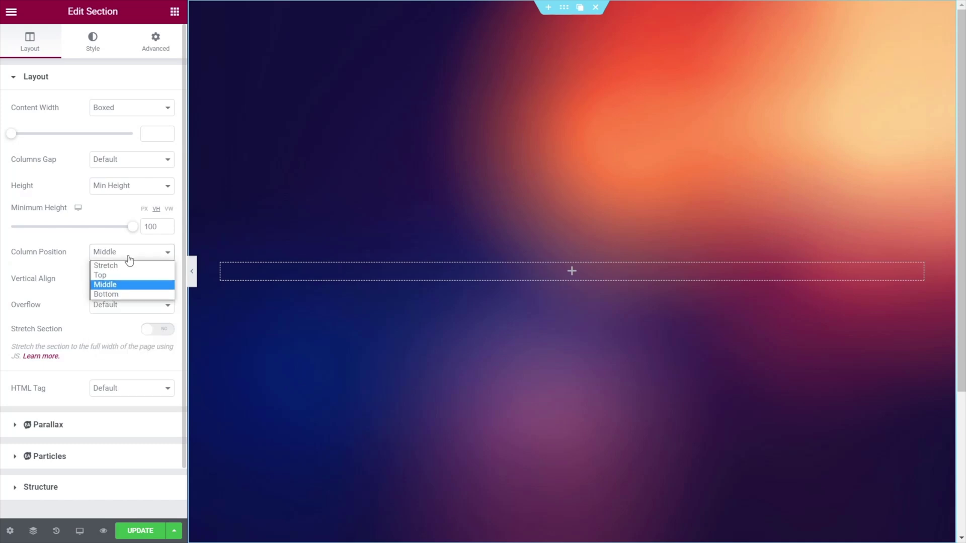
{"action": "left_click", "coordinate": [120, 283]}
{"action": "left_click", "coordinate": [142, 280]}
{"action": "left_click", "coordinate": [143, 280]}
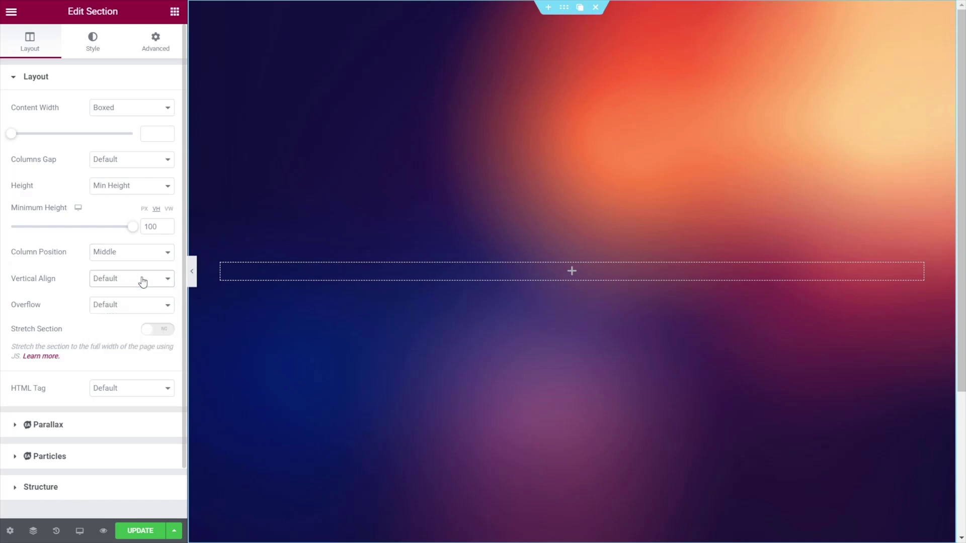
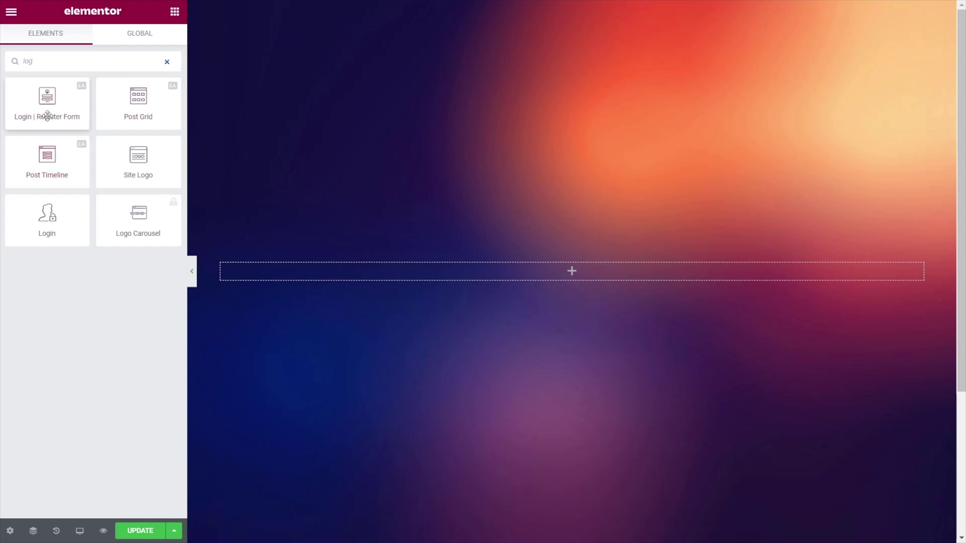
Add a Login widget to the section's empty column and set the section's boxed content width to 700
{"action": "left_click_drag", "start_coordinate": [24, 216], "coordinate": [409, 280]}
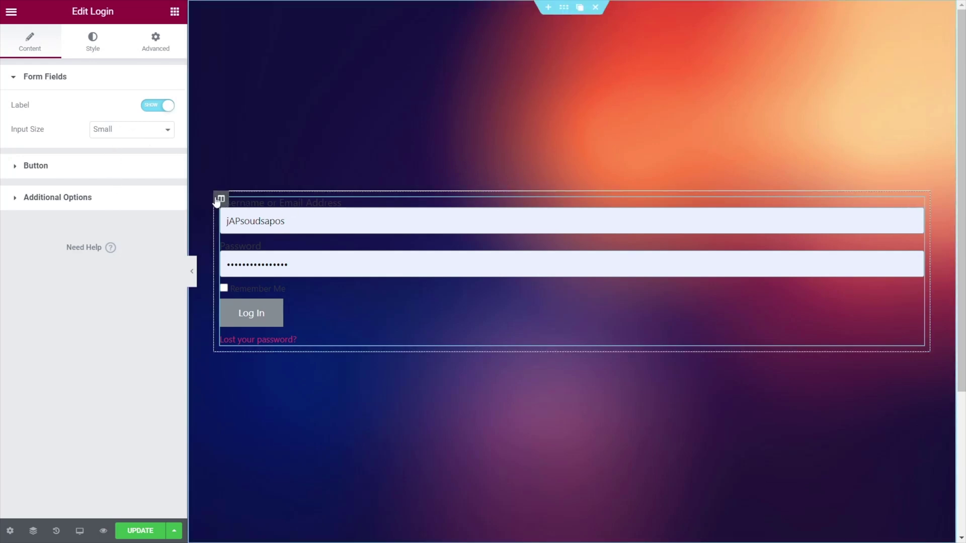
{"action": "left_click", "coordinate": [568, 14]}
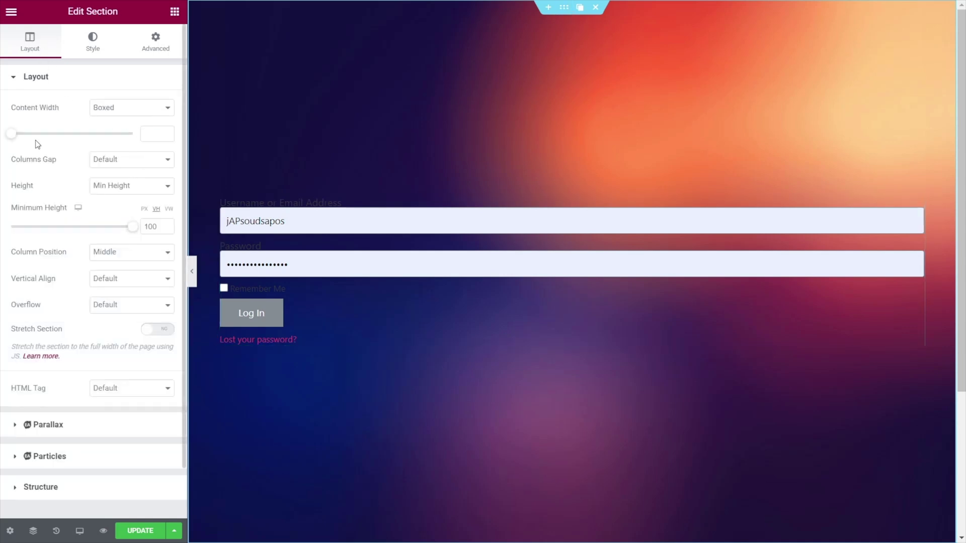
{"action": "left_click_drag", "start_coordinate": [12, 135], "coordinate": [37, 139]}
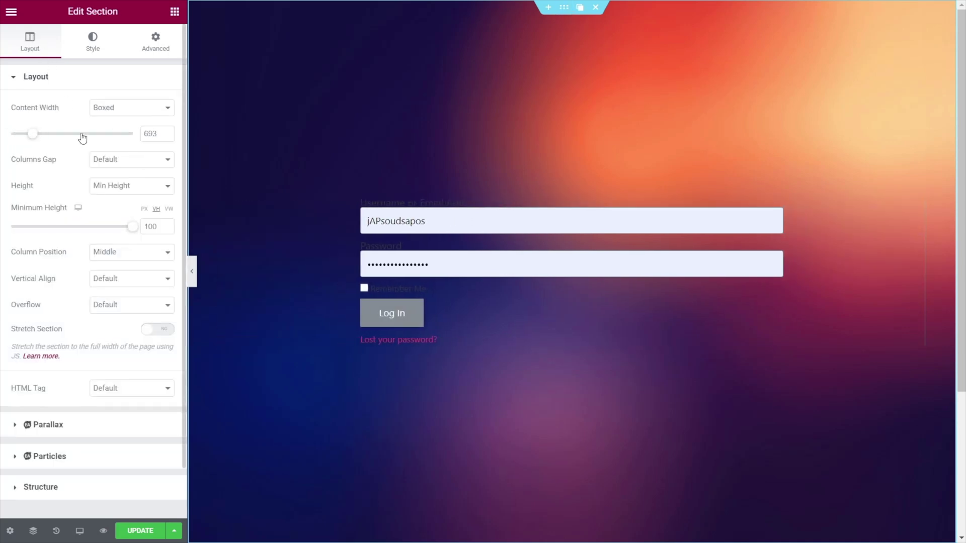
{"action": "left_click_drag", "start_coordinate": [160, 134], "coordinate": [135, 138]}
{"action": "type", "text": "700"}
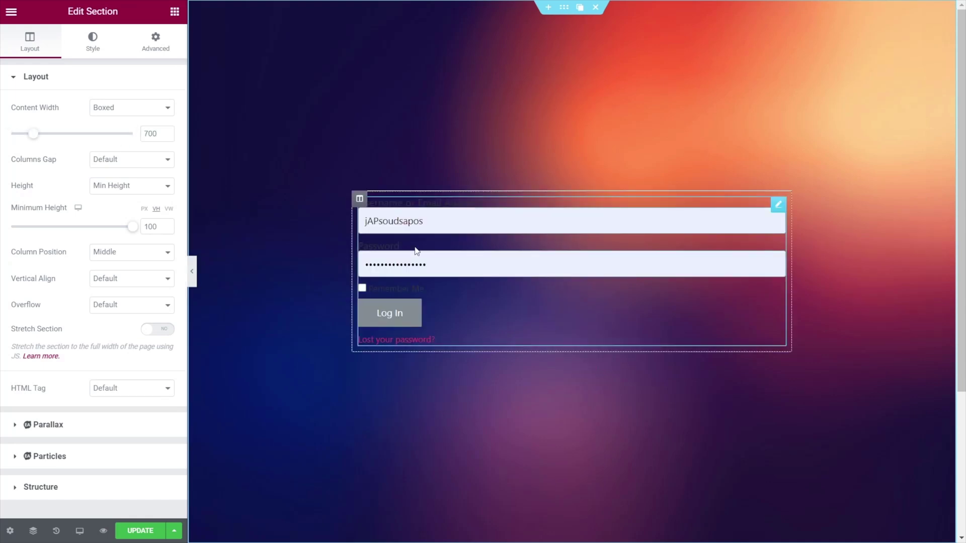
Set the padding of the login form's column to 100 px on all sides
{"action": "left_click", "coordinate": [360, 199]}
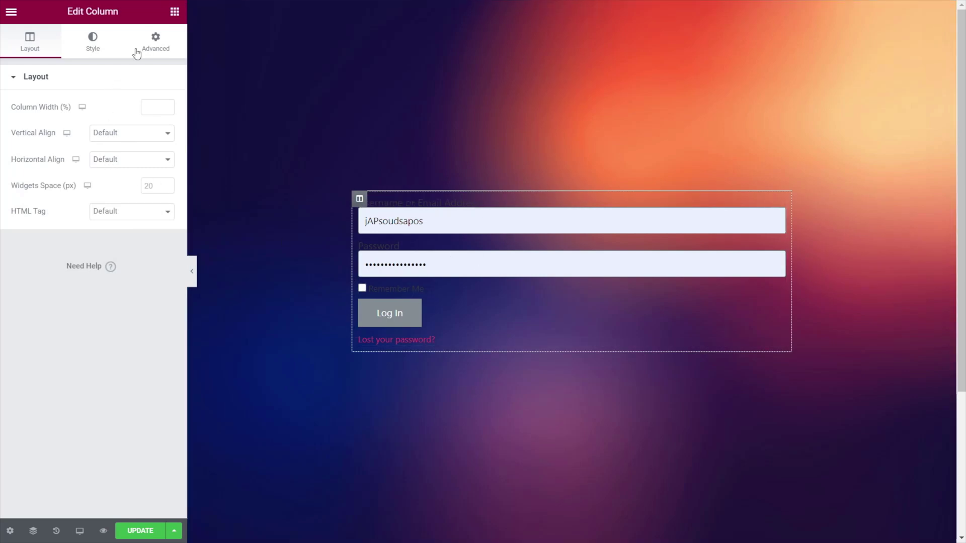
{"action": "left_click", "coordinate": [157, 42]}
{"action": "left_click", "coordinate": [24, 170]}
{"action": "type", "text": "100"}
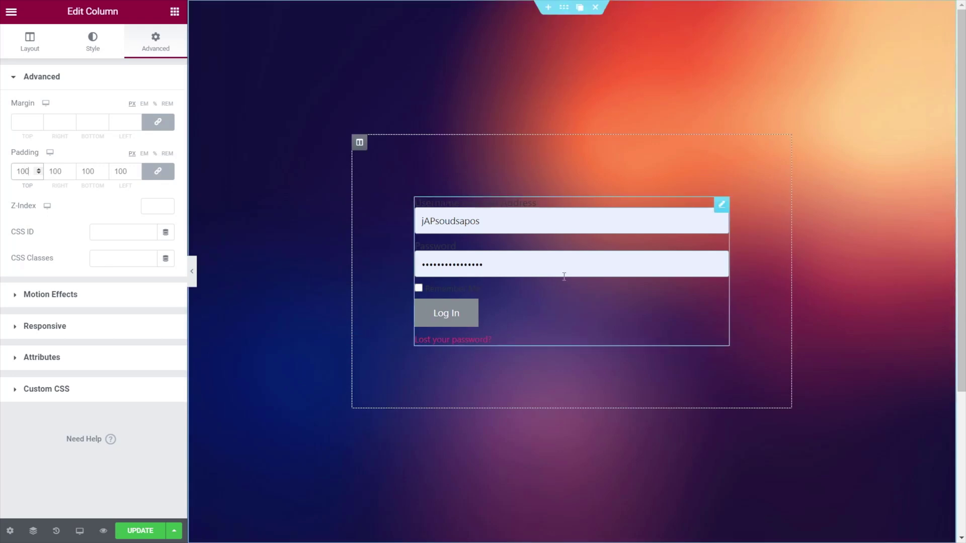
Hide the Login widget's field labels and justify its button across the full width
{"action": "left_click", "coordinate": [725, 202]}
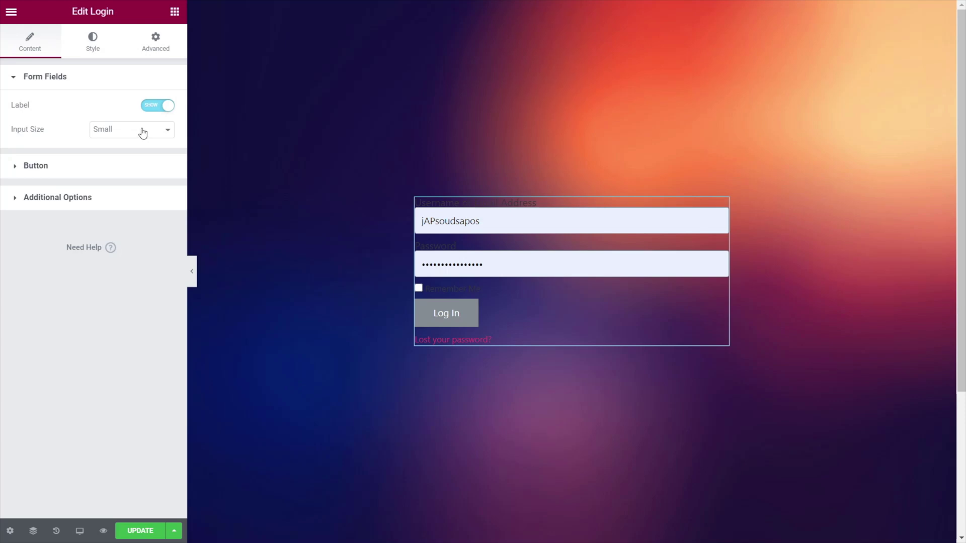
{"action": "left_click", "coordinate": [152, 110]}
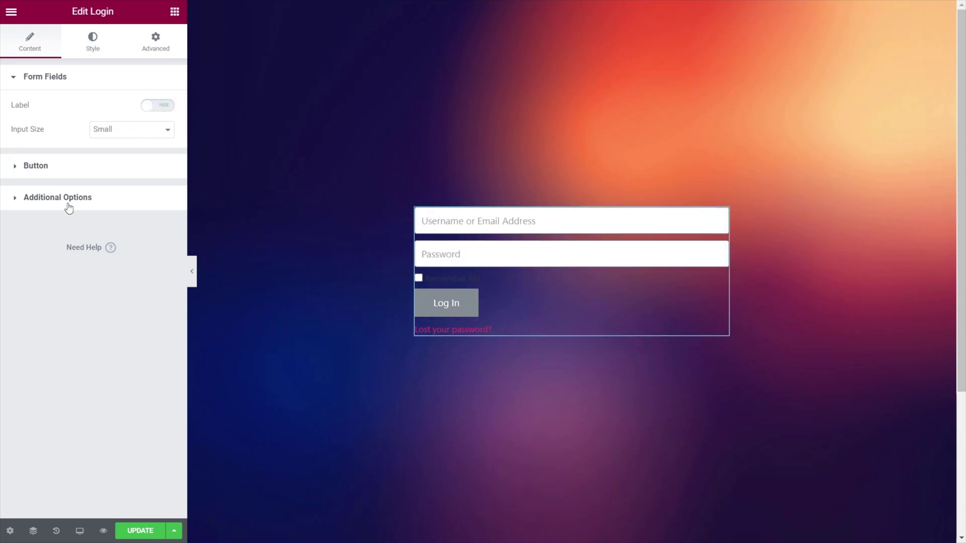
{"action": "left_click", "coordinate": [35, 166]}
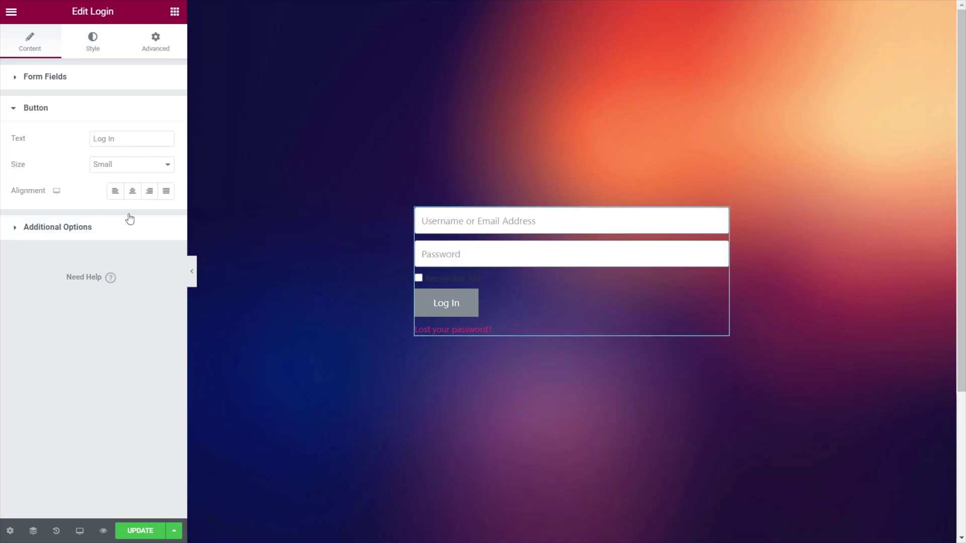
{"action": "left_click", "coordinate": [167, 191]}
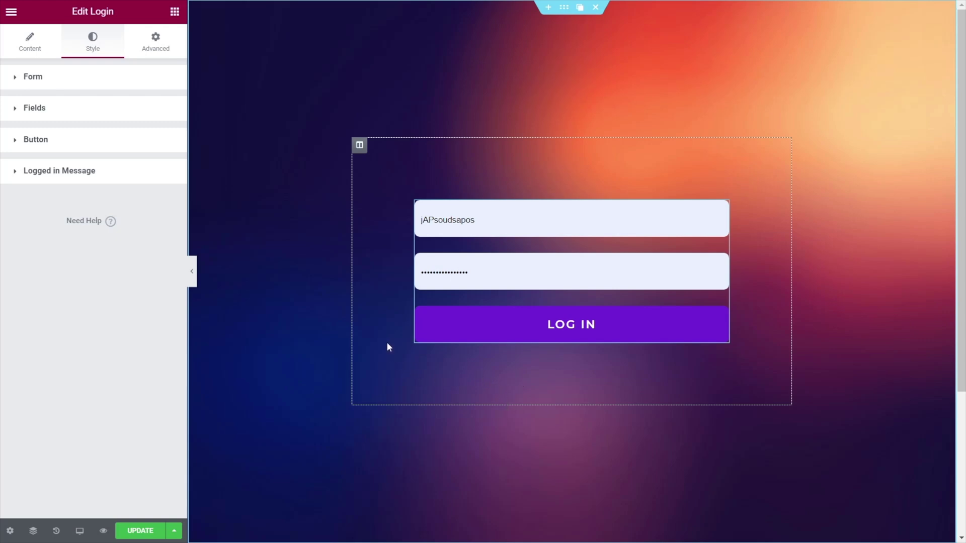
Add a Heading widget above the login form with the title "Dashboard Login"
{"action": "left_click", "coordinate": [360, 146]}
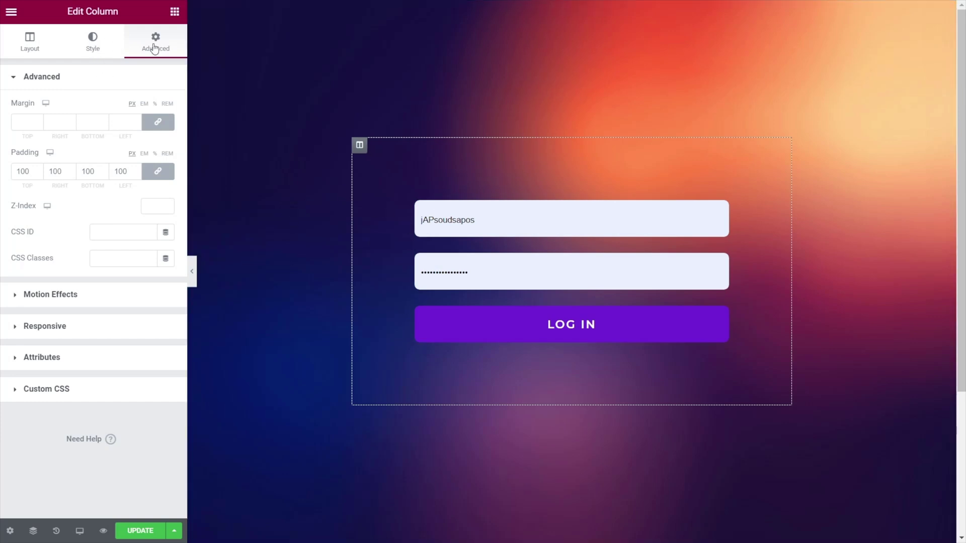
{"action": "left_click", "coordinate": [174, 12]}
{"action": "left_click_drag", "start_coordinate": [138, 128], "coordinate": [559, 206]}
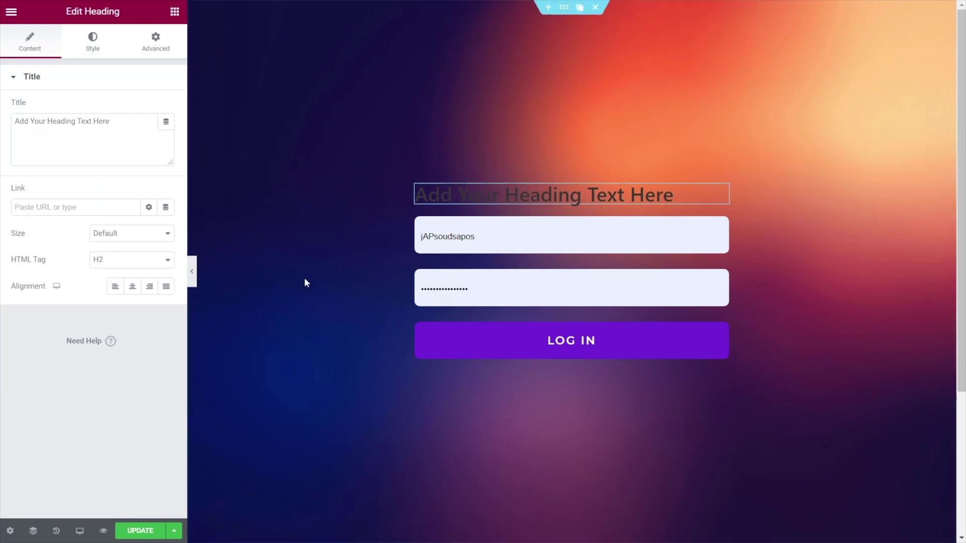
{"action": "left_click_drag", "start_coordinate": [52, 151], "coordinate": [4, 133]}
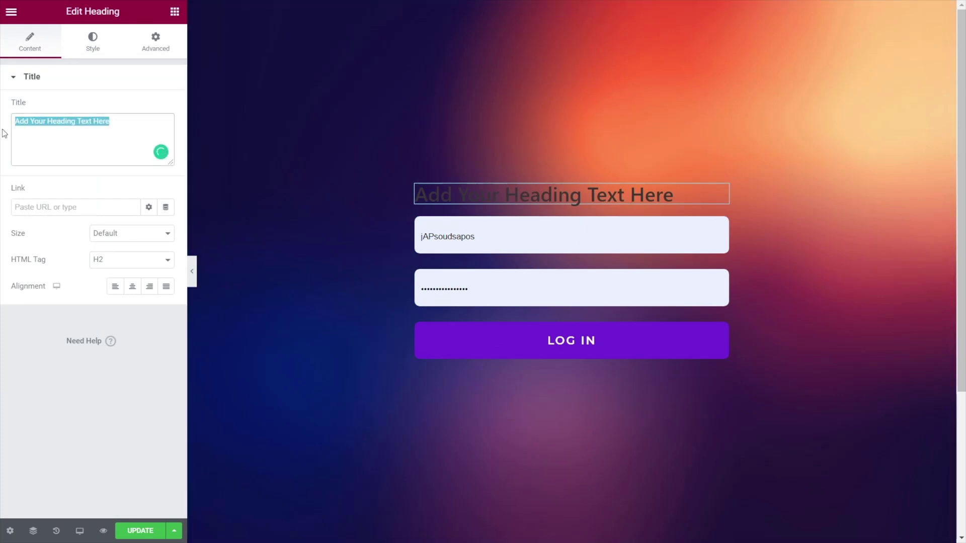
{"action": "type", "text": "Dashboard Lofgin"}
{"action": "key", "text": "BackSpace"}
{"action": "key", "text": "BackSpace"}
{"action": "key", "text": "BackSpace"}
{"action": "key", "text": "BackSpace"}
{"action": "type", "text": "gin"}
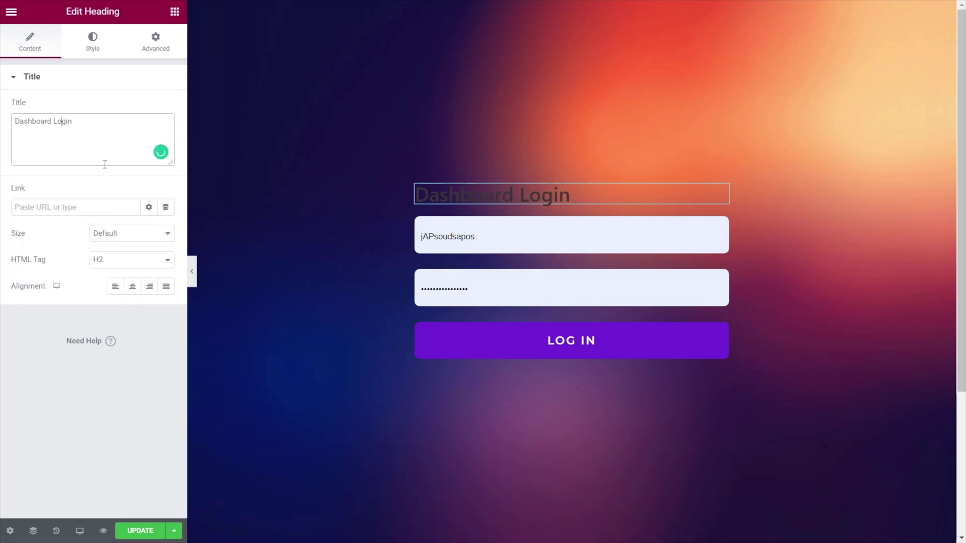
Set the Dashboard Login heading's text colour to white
{"action": "left_click", "coordinate": [92, 42]}
{"action": "left_click", "coordinate": [166, 107]}
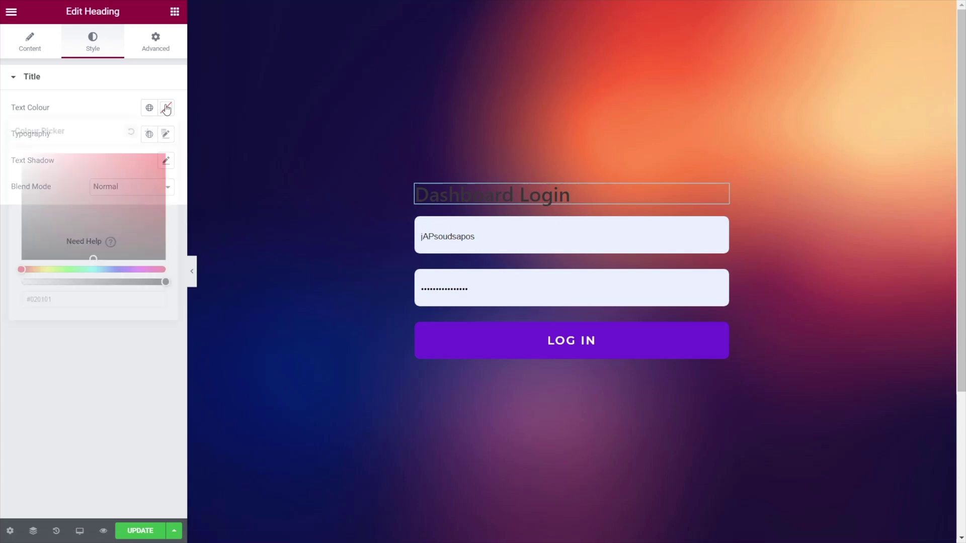
{"action": "left_click", "coordinate": [55, 173]}
{"action": "left_click", "coordinate": [95, 442]}
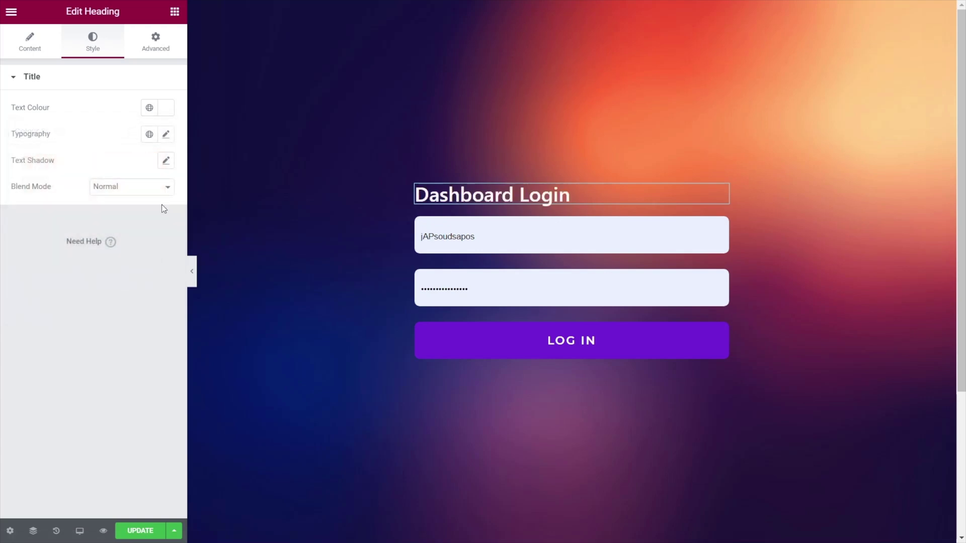
Set the heading's typography to Montserrat, size 30 px, weight 100 and Uppercase transform
{"action": "left_click", "coordinate": [157, 136]}
{"action": "left_click", "coordinate": [165, 135]}
{"action": "left_click", "coordinate": [117, 194]}
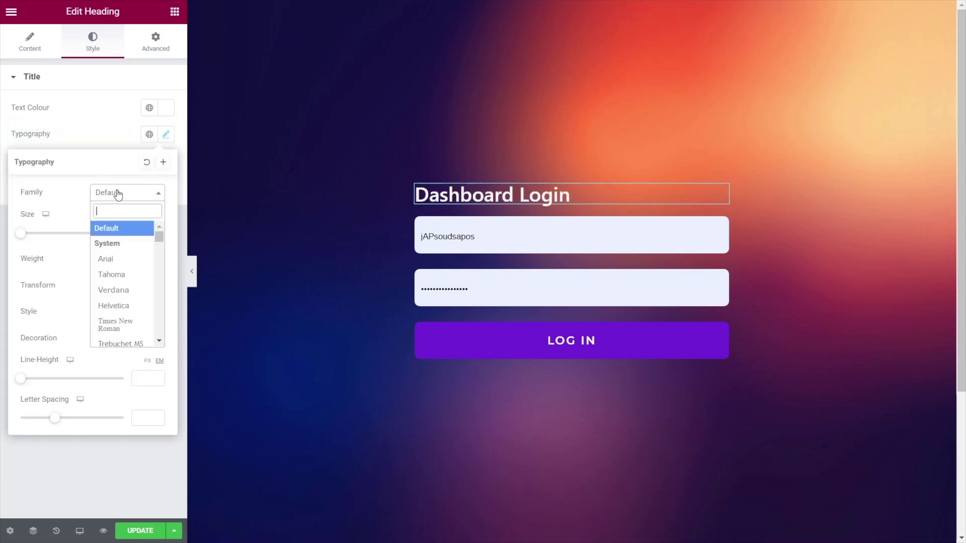
{"action": "type", "text": "mont"}
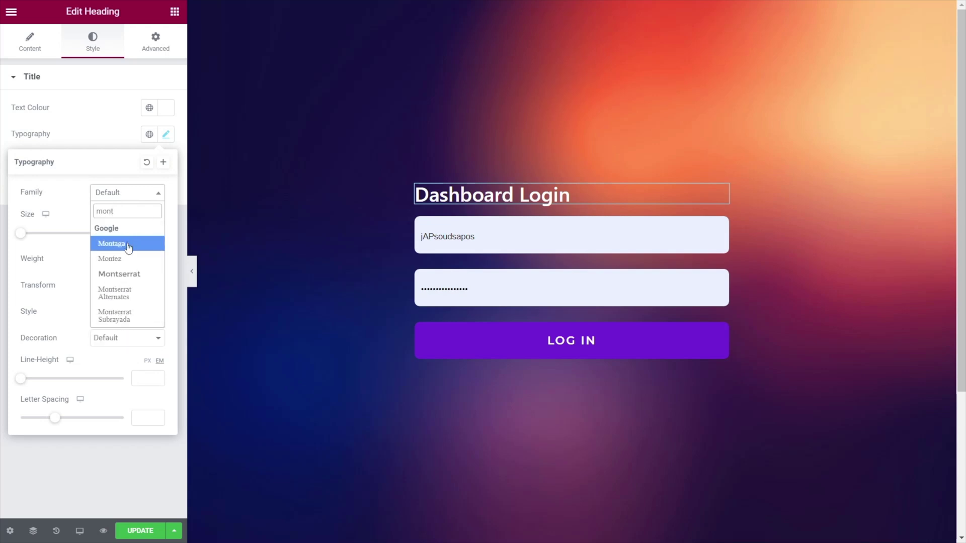
{"action": "left_click", "coordinate": [130, 274]}
{"action": "left_click", "coordinate": [145, 227]}
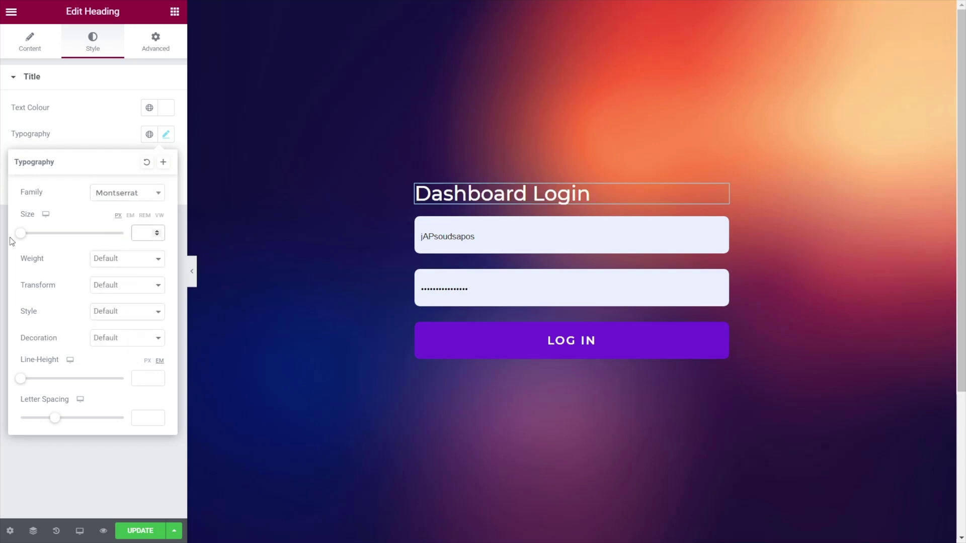
{"action": "left_click_drag", "start_coordinate": [21, 235], "coordinate": [38, 237]}
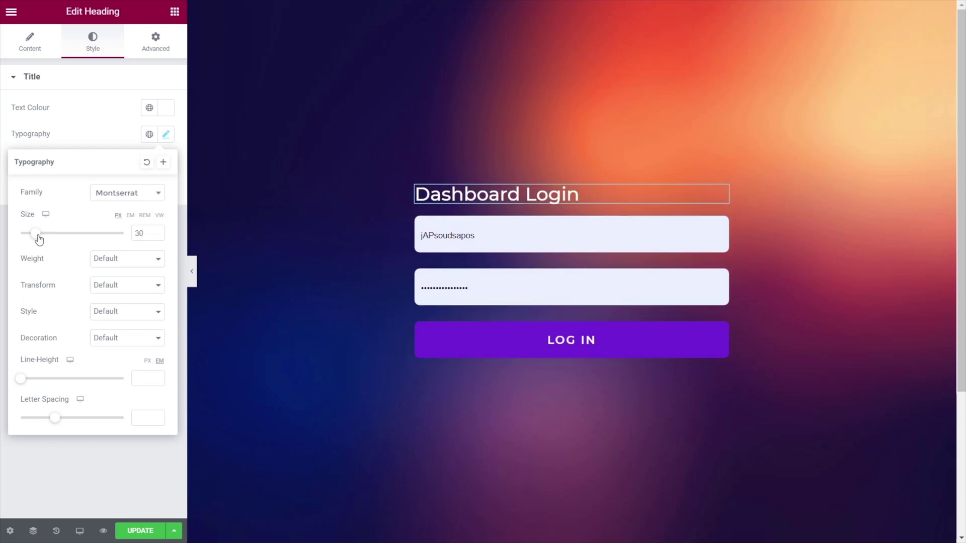
{"action": "left_click", "coordinate": [108, 258]}
{"action": "left_click", "coordinate": [123, 279]}
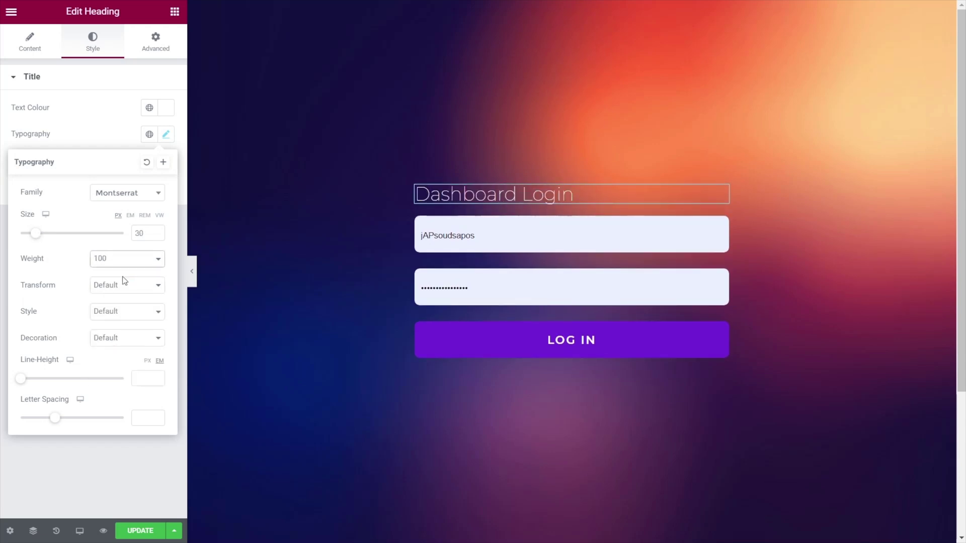
{"action": "left_click", "coordinate": [123, 281]}
{"action": "left_click", "coordinate": [121, 308]}
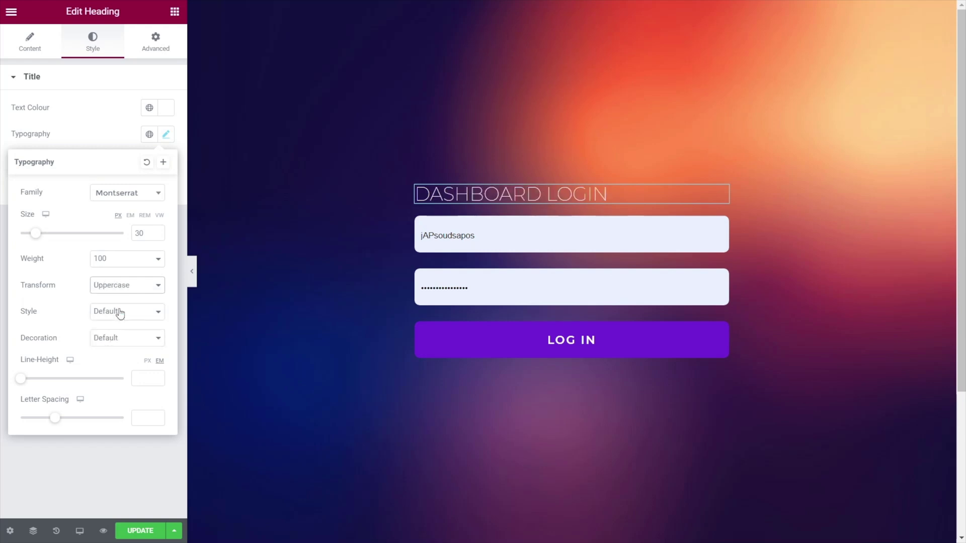
{"action": "left_click", "coordinate": [92, 123]}
Centre the heading's alignment and give it unlinked padding of 20 px at the bottom only
{"action": "left_click", "coordinate": [26, 54]}
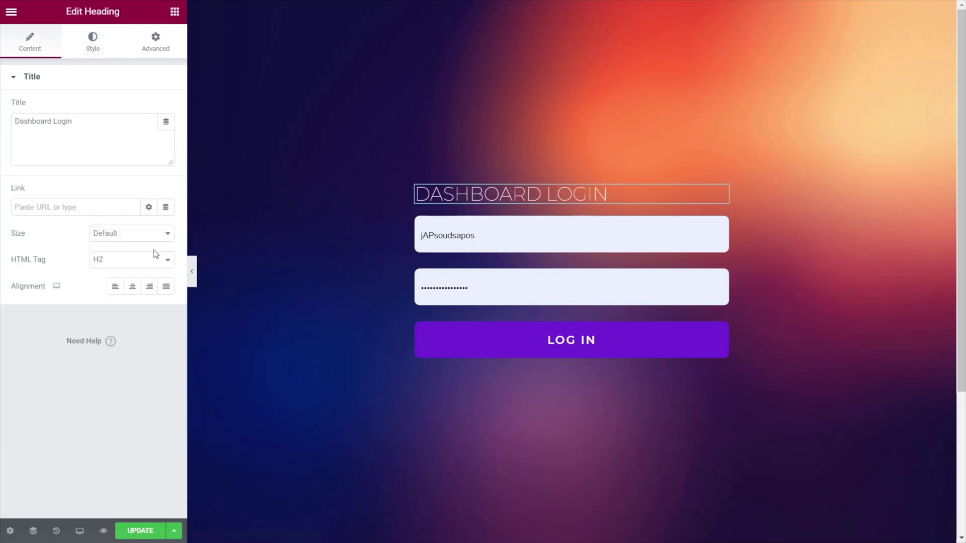
{"action": "left_click", "coordinate": [132, 286]}
{"action": "left_click", "coordinate": [154, 46]}
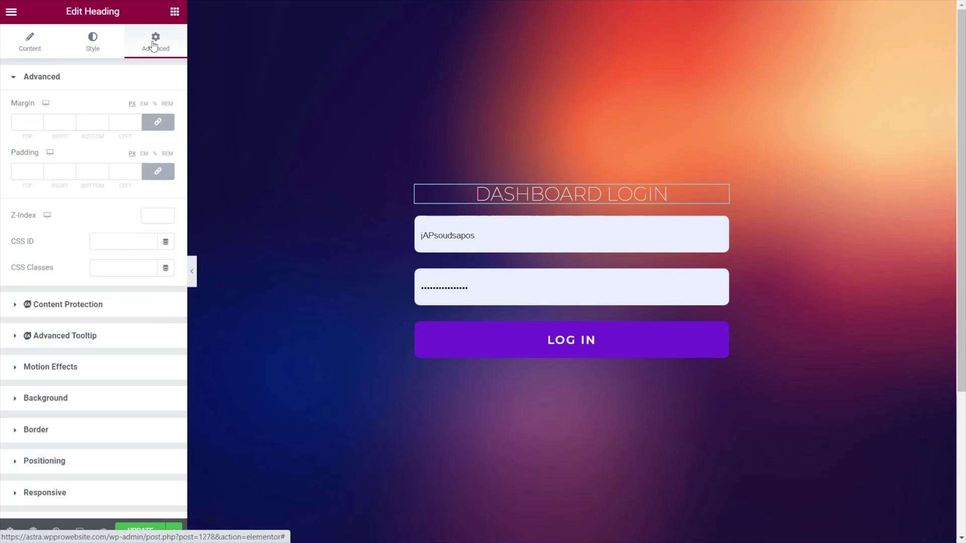
{"action": "left_click", "coordinate": [157, 171]}
{"action": "left_click", "coordinate": [85, 172]}
{"action": "type", "text": "20"}
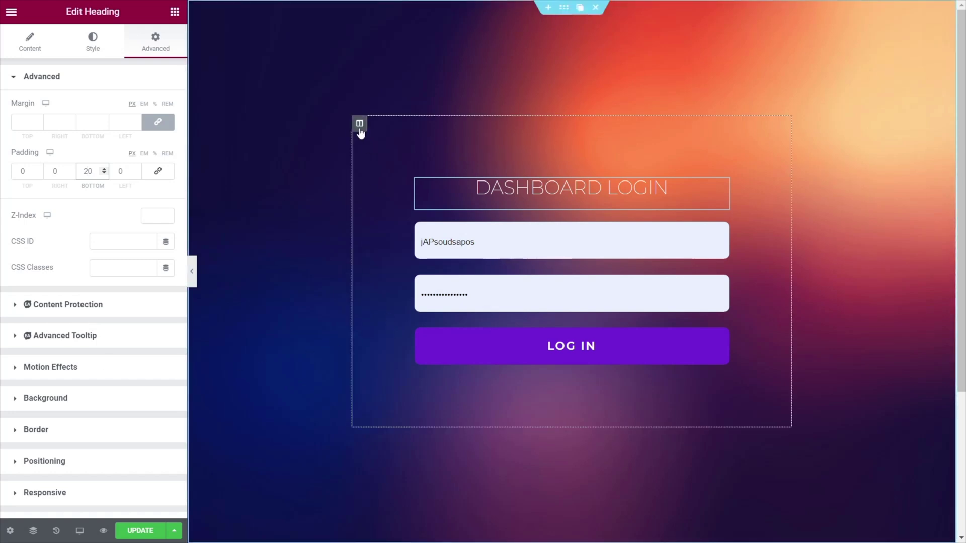
Select the form's column, switch to the Glassmorphism CSS Generator and set the blur value to 12 and transparency to 0.10
{"action": "left_click", "coordinate": [359, 124]}
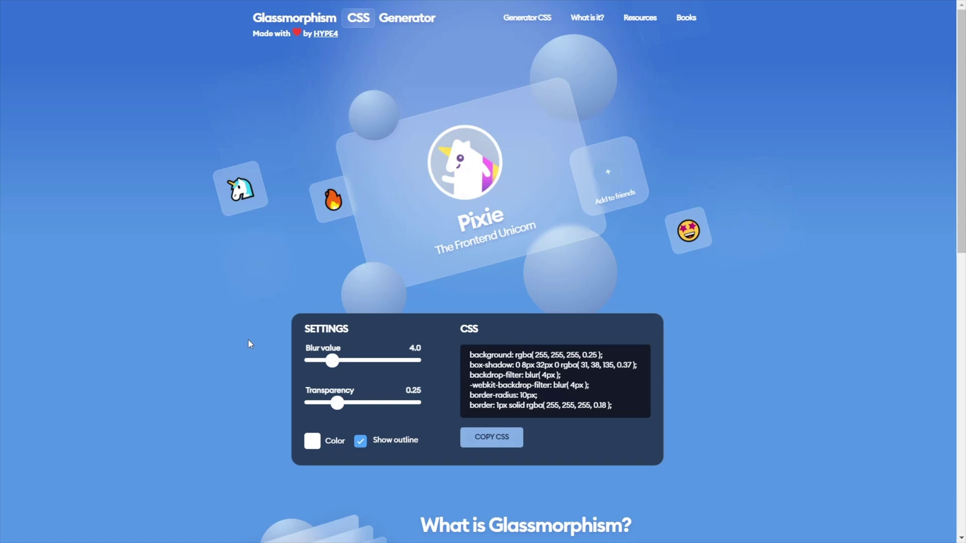
{"action": "scroll", "coordinate": [249, 339], "scroll_direction": "down", "scroll_amount": 1}
{"action": "scroll", "coordinate": [254, 357], "scroll_direction": "up", "scroll_amount": 1}
{"action": "scroll", "coordinate": [226, 355], "scroll_direction": "down", "scroll_amount": 1}
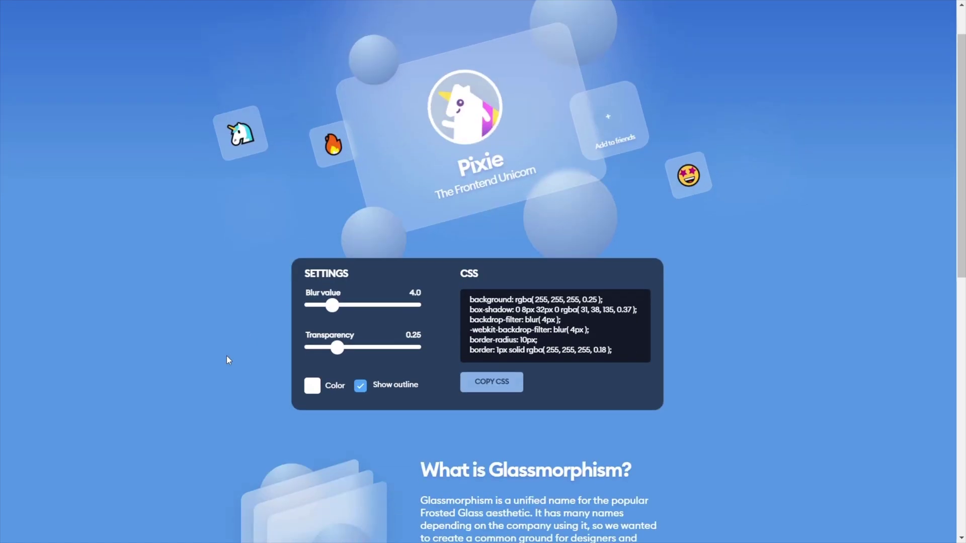
{"action": "left_click_drag", "start_coordinate": [332, 301], "coordinate": [383, 299]}
{"action": "left_click_drag", "start_coordinate": [339, 345], "coordinate": [312, 347]}
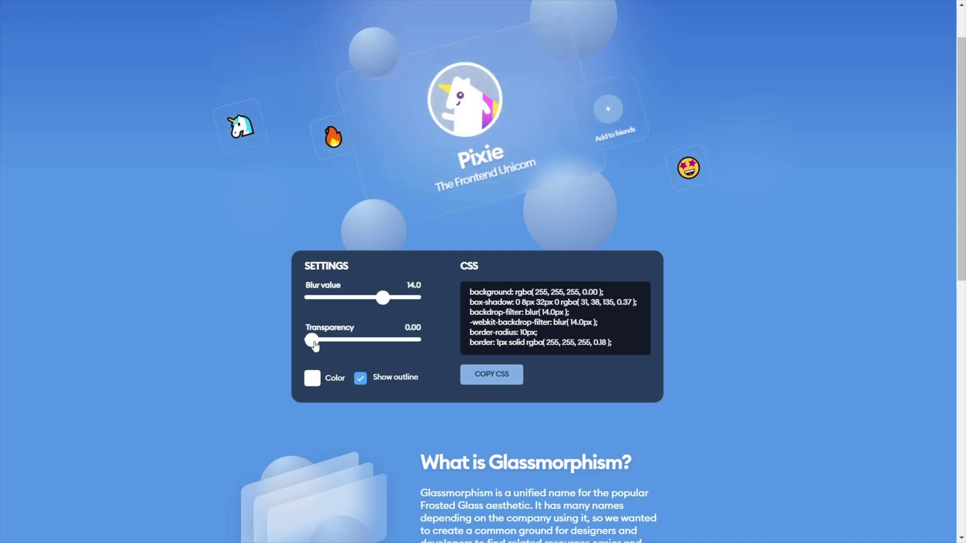
{"action": "mouse_move", "coordinate": [385, 300]}
{"action": "left_mouse_down"}
{"action": "mouse_move", "coordinate": [400, 302]}
{"action": "mouse_move", "coordinate": [337, 304]}
{"action": "mouse_move", "coordinate": [373, 301]}
{"action": "left_mouse_up"}
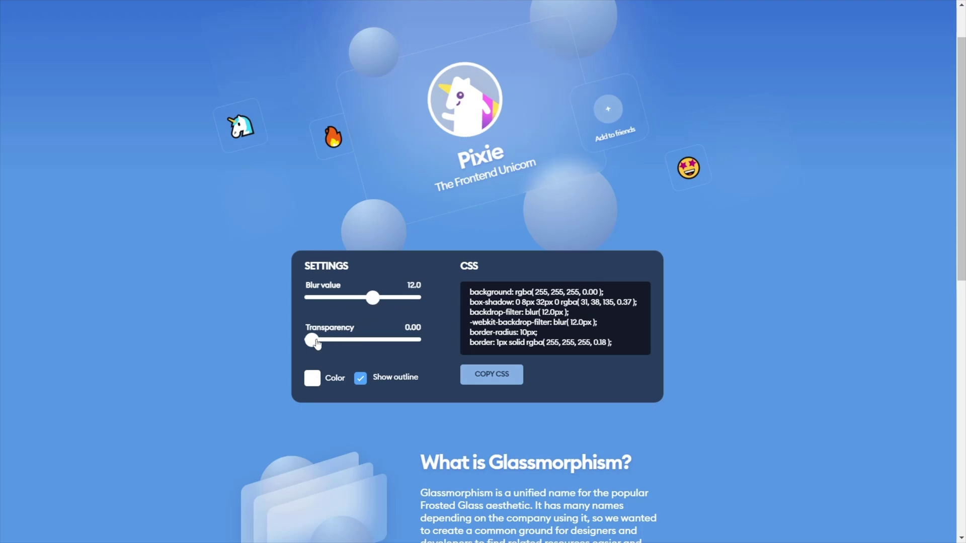
{"action": "left_click_drag", "start_coordinate": [312, 341], "coordinate": [322, 342]}
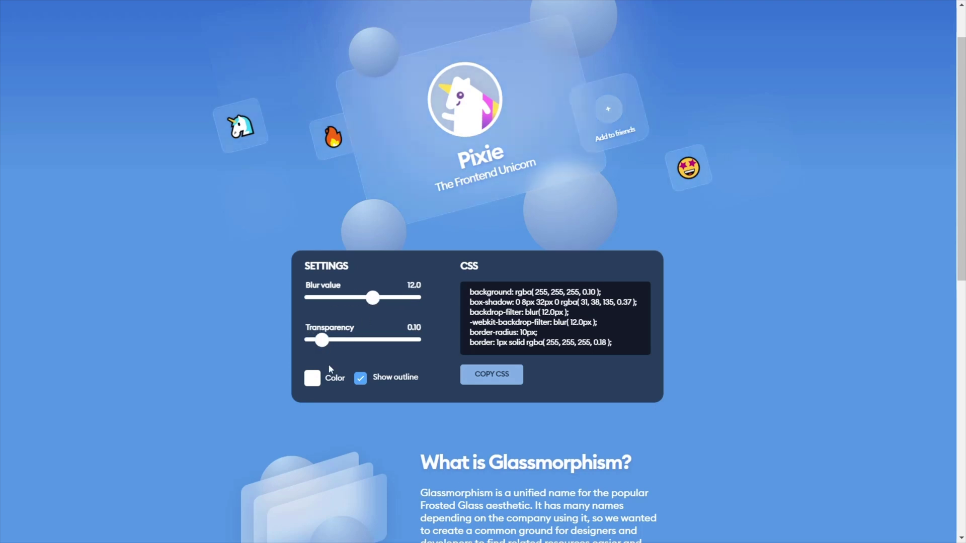
Toggle the outline off and on again, and try the purple BD10E0 glass colour with transparency 0.35
{"action": "left_click", "coordinate": [360, 378]}
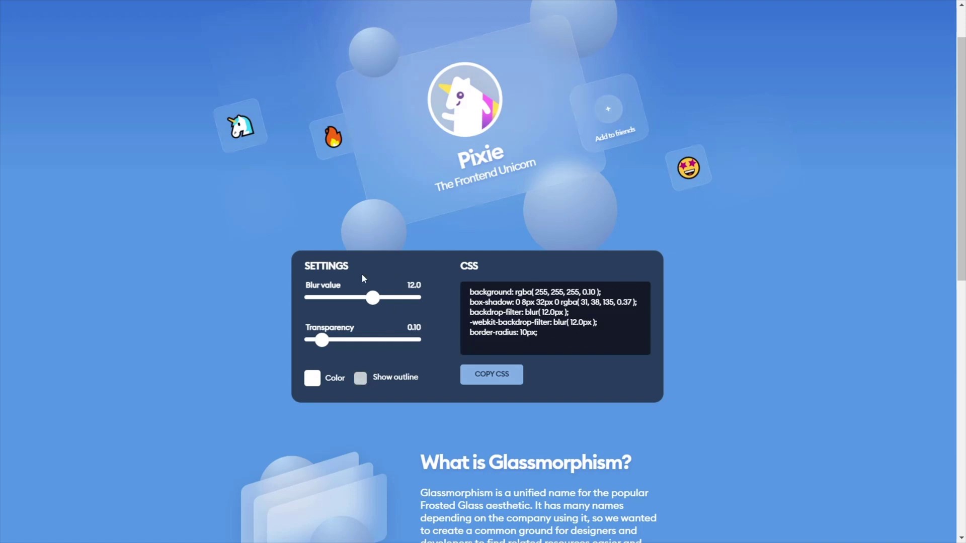
{"action": "left_click", "coordinate": [357, 381]}
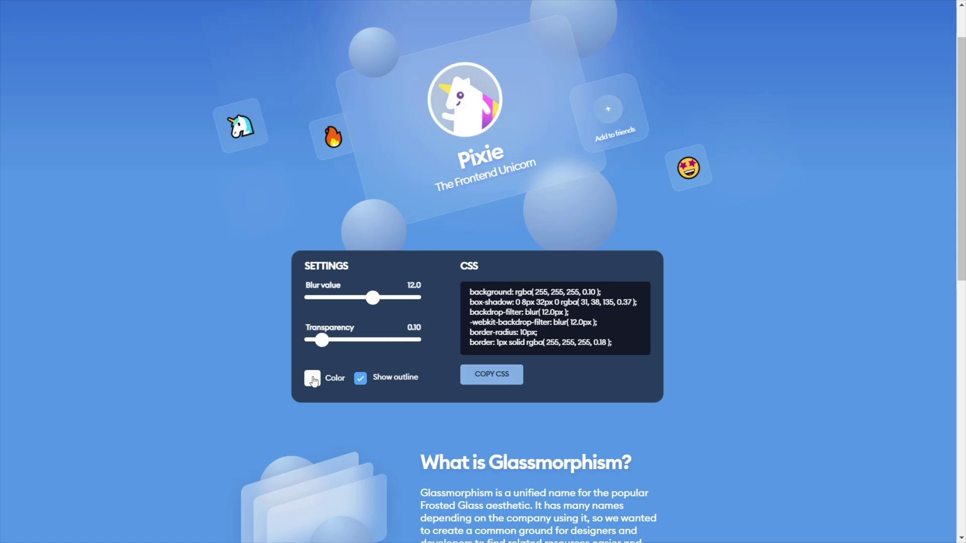
{"action": "left_click", "coordinate": [312, 378]}
{"action": "scroll", "coordinate": [437, 439], "scroll_direction": "down", "scroll_amount": 1}
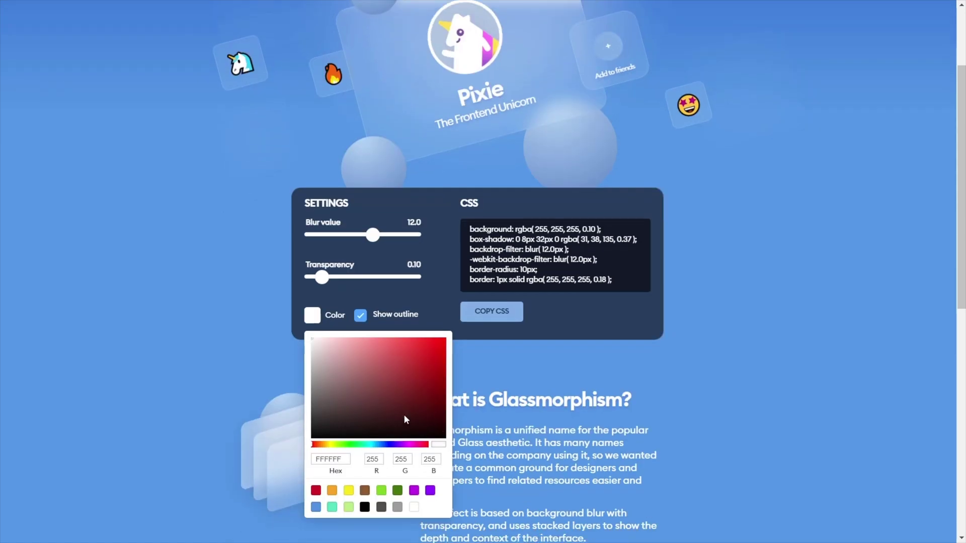
{"action": "left_click", "coordinate": [413, 491]}
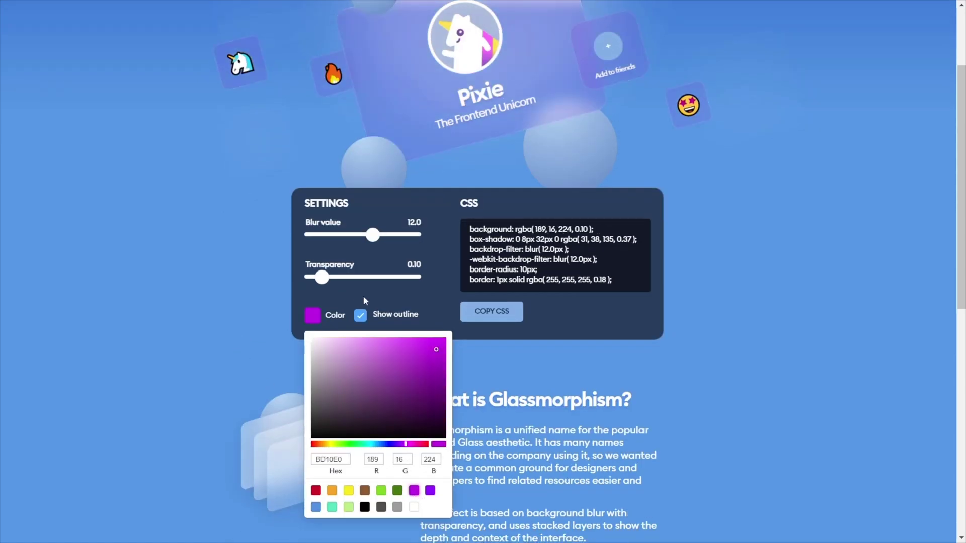
{"action": "left_click", "coordinate": [378, 300]}
{"action": "left_click_drag", "start_coordinate": [322, 277], "coordinate": [345, 289]}
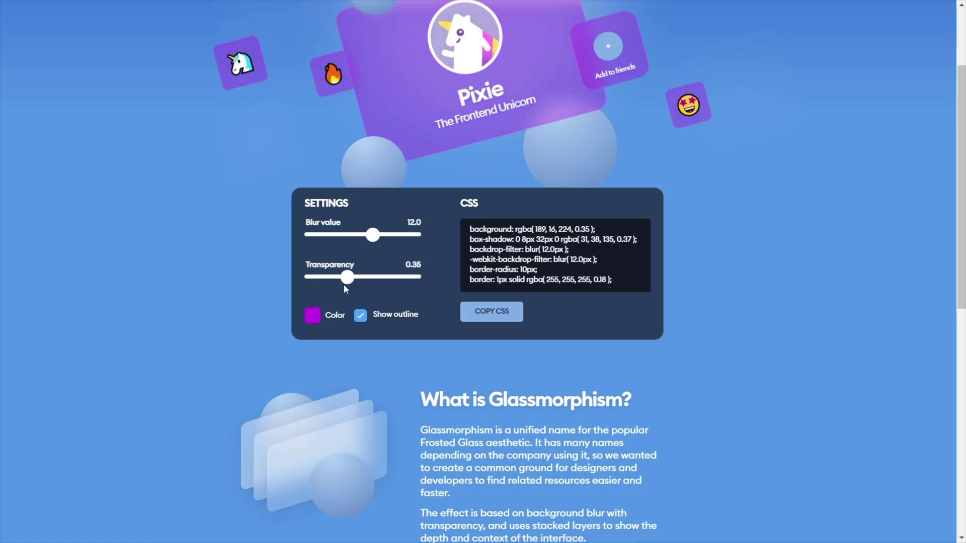
Set the glass colour to white (FFFFFF), transparency to 0.05 and blur value to 10
{"action": "scroll", "coordinate": [252, 331], "scroll_direction": "up", "scroll_amount": 1}
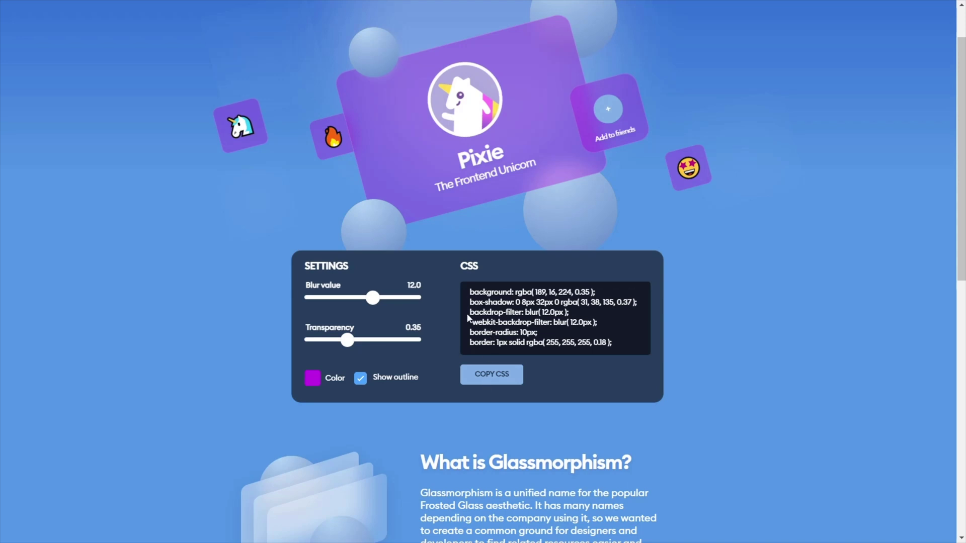
{"action": "left_click", "coordinate": [313, 378]}
{"action": "left_click_drag", "start_coordinate": [348, 448], "coordinate": [306, 400]}
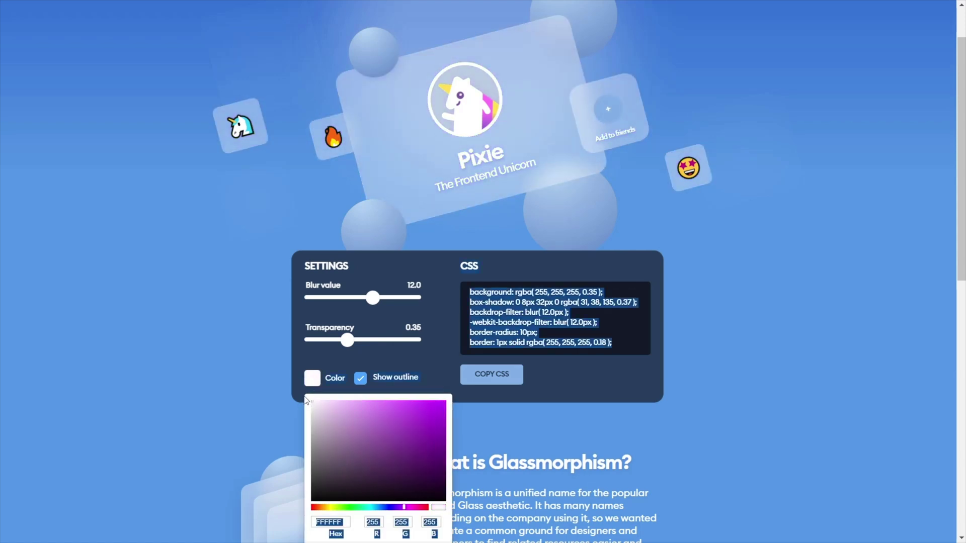
{"action": "left_click_drag", "start_coordinate": [348, 342], "coordinate": [319, 349]}
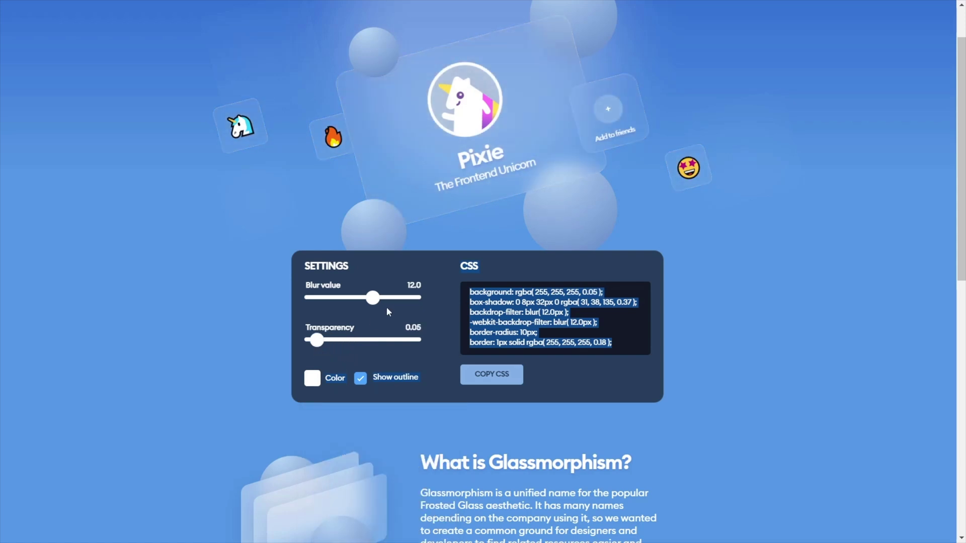
{"action": "left_click_drag", "start_coordinate": [378, 302], "coordinate": [365, 304]}
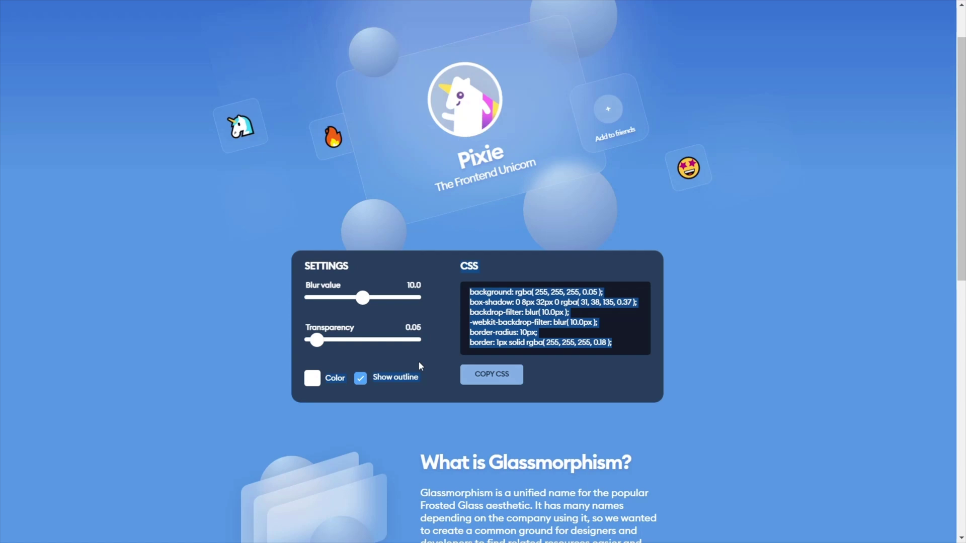
Copy the generated glass CSS and paste it inside a new selector { } rule in the form column's custom CSS
{"action": "left_click", "coordinate": [559, 327]}
{"action": "left_click", "coordinate": [501, 375]}
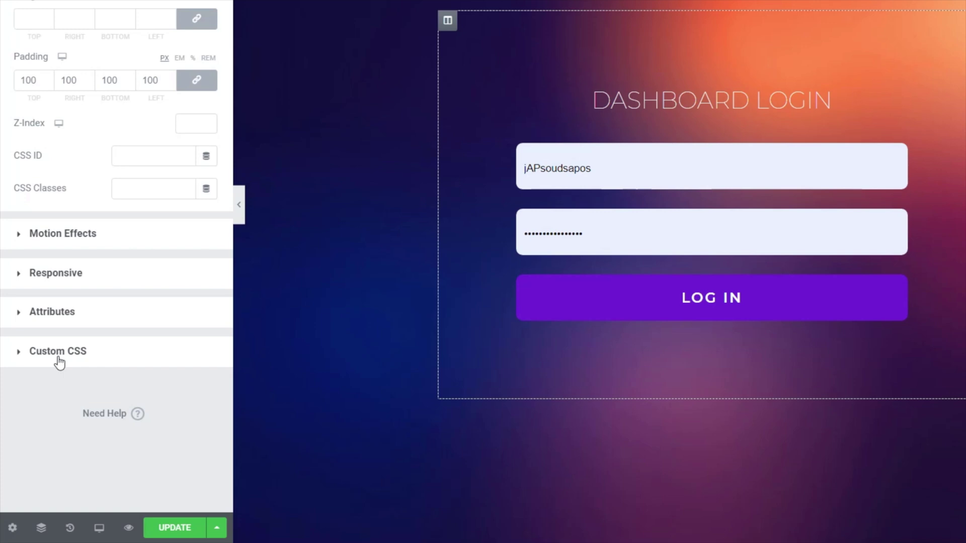
{"action": "left_click", "coordinate": [62, 351]}
{"action": "left_click", "coordinate": [120, 173]}
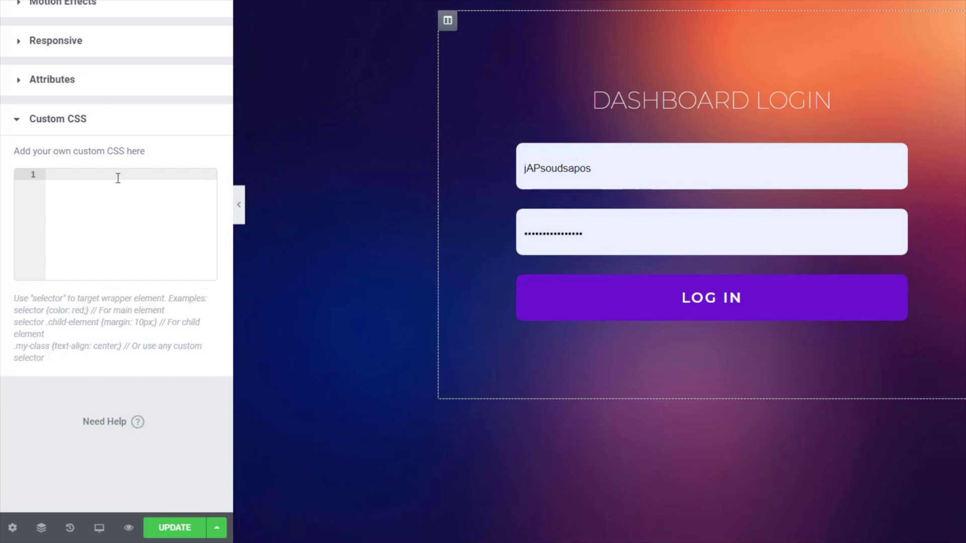
{"action": "type", "text": "selector"}
{"action": "type", "text": "{"}
{"action": "key", "text": "Return"}
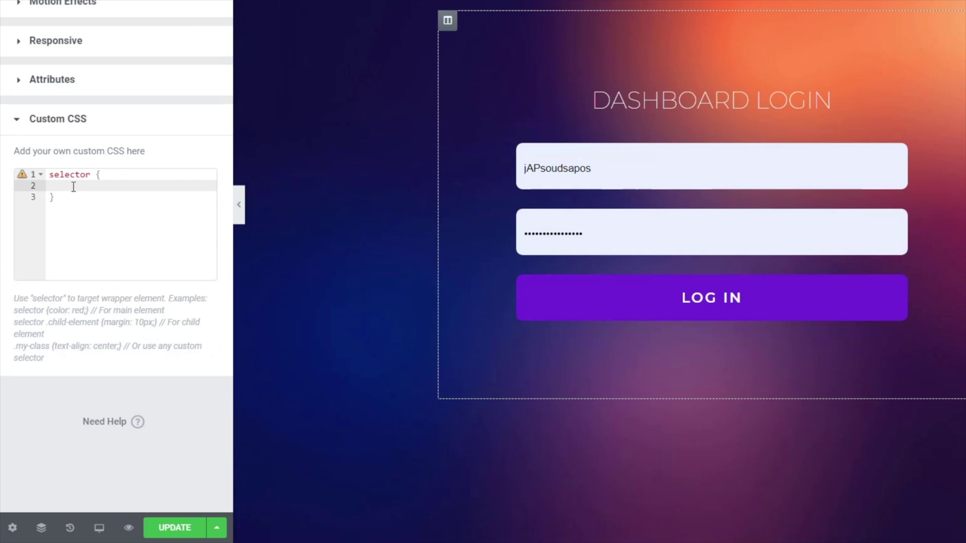
{"action": "right_click", "coordinate": [74, 187]}
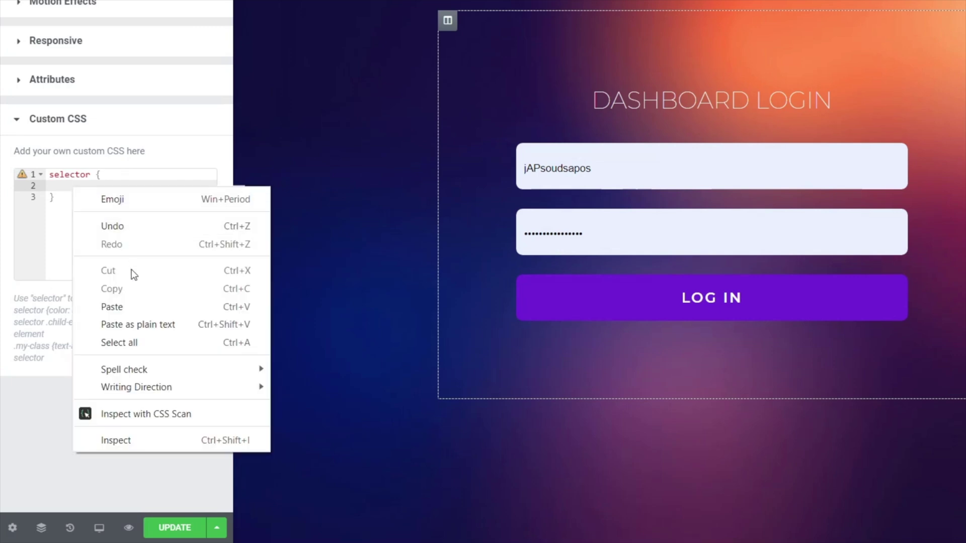
{"action": "left_click", "coordinate": [132, 307]}
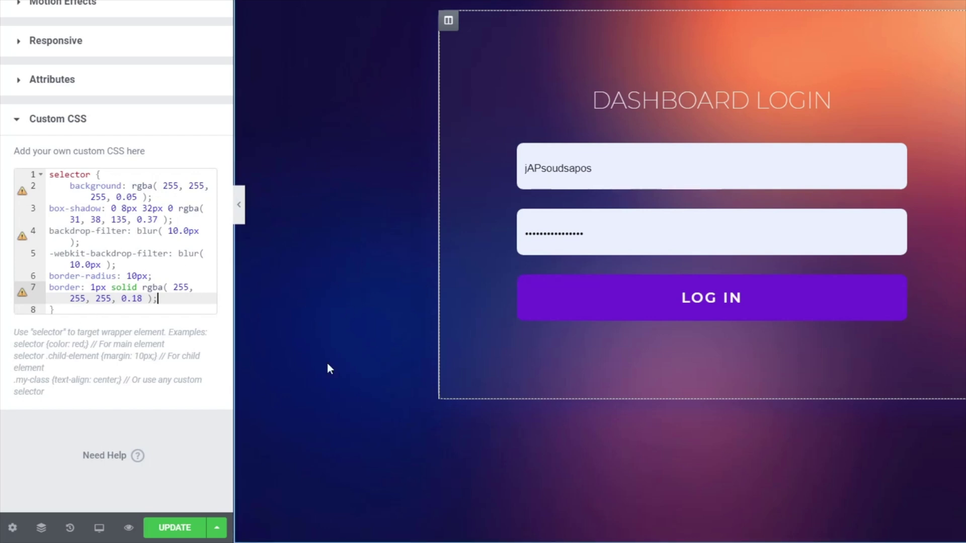
Widen the editing panel and enlarge the custom CSS box so each declaration fits on one line
{"action": "left_click", "coordinate": [115, 310]}
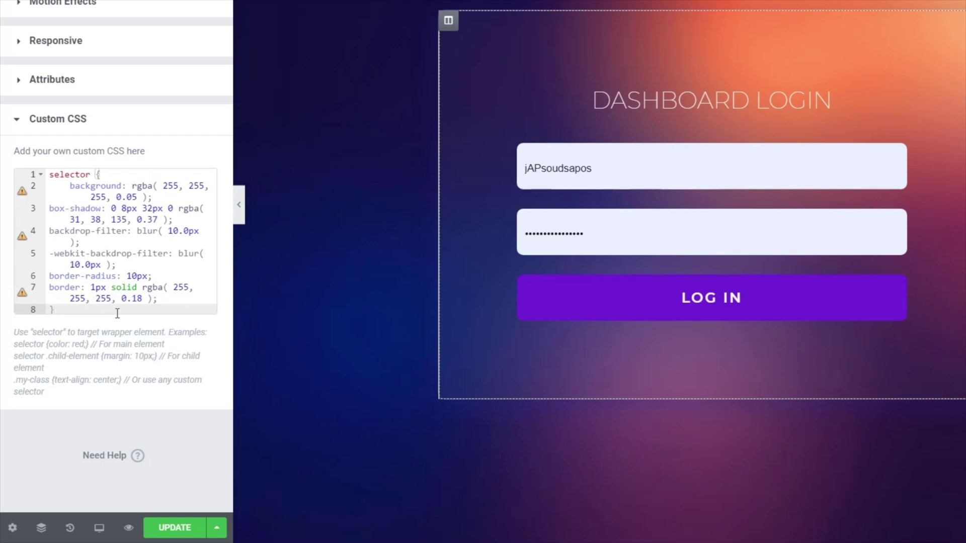
{"action": "left_click_drag", "start_coordinate": [237, 330], "coordinate": [441, 345]}
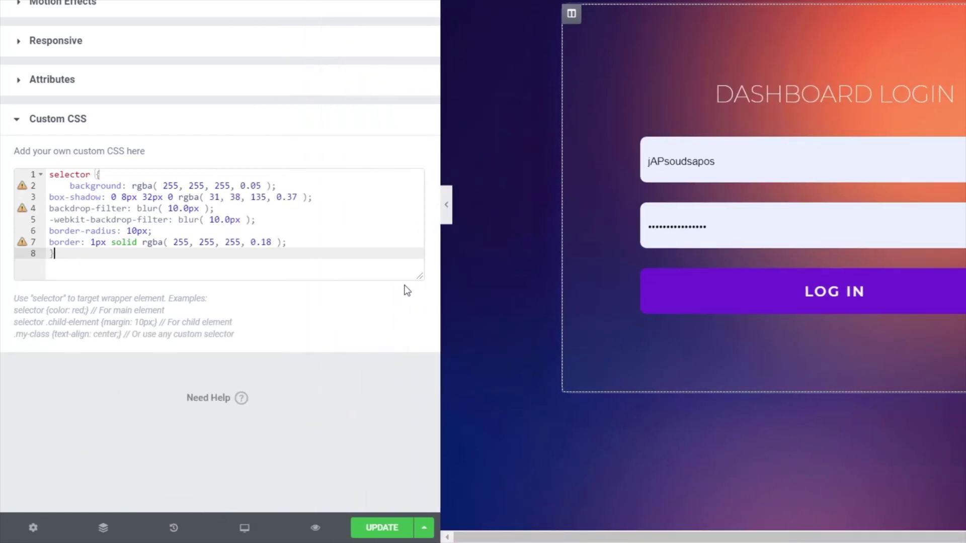
{"action": "left_click_drag", "start_coordinate": [419, 276], "coordinate": [419, 406]}
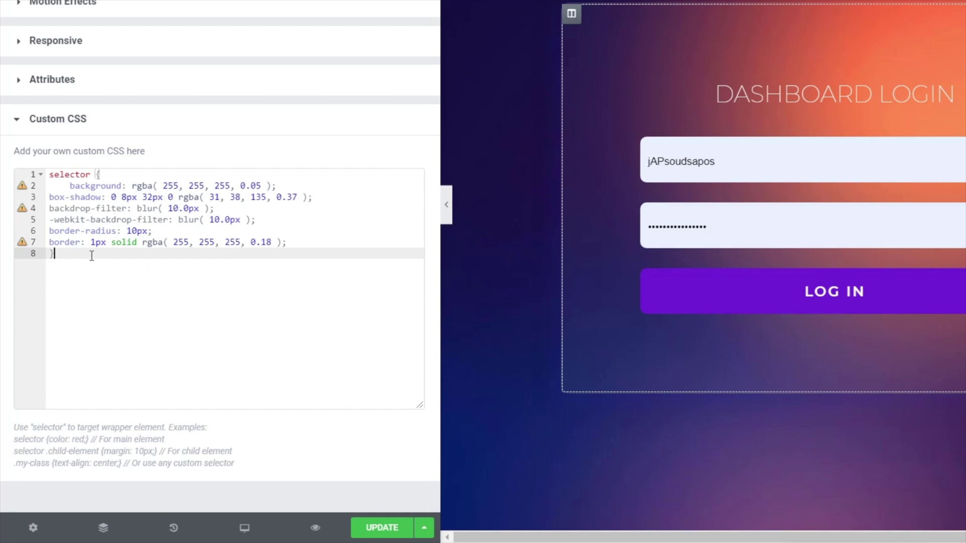
Indent the box-shadow, backdrop-filter, -webkit-backdrop-filter, border-radius and border lines of the selector rule by one level
{"action": "left_click", "coordinate": [49, 197]}
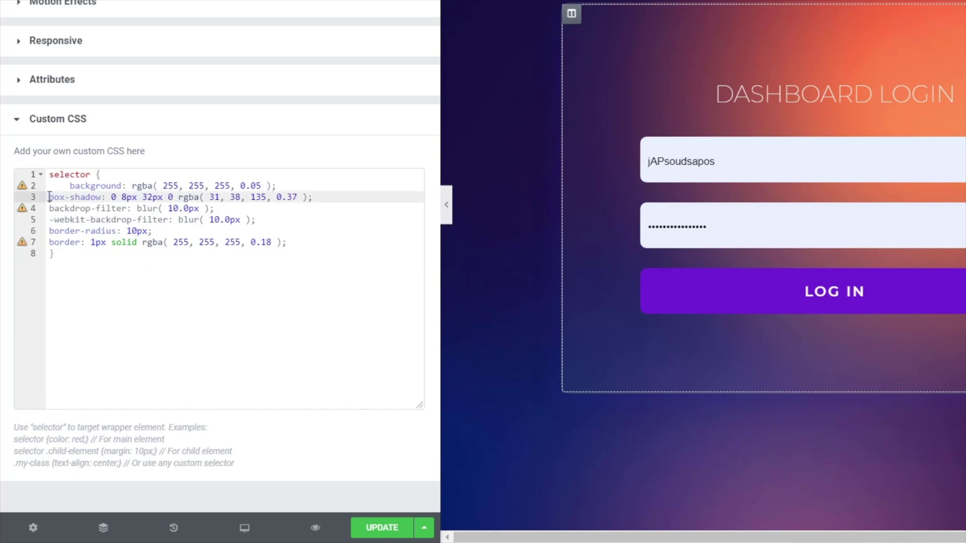
{"action": "key", "text": "Tab"}
{"action": "left_click", "coordinate": [50, 209]}
{"action": "key", "text": "Tab"}
{"action": "left_click", "coordinate": [50, 220]}
{"action": "key", "text": "Tab"}
{"action": "left_click", "coordinate": [50, 232]}
{"action": "key", "text": "Tab"}
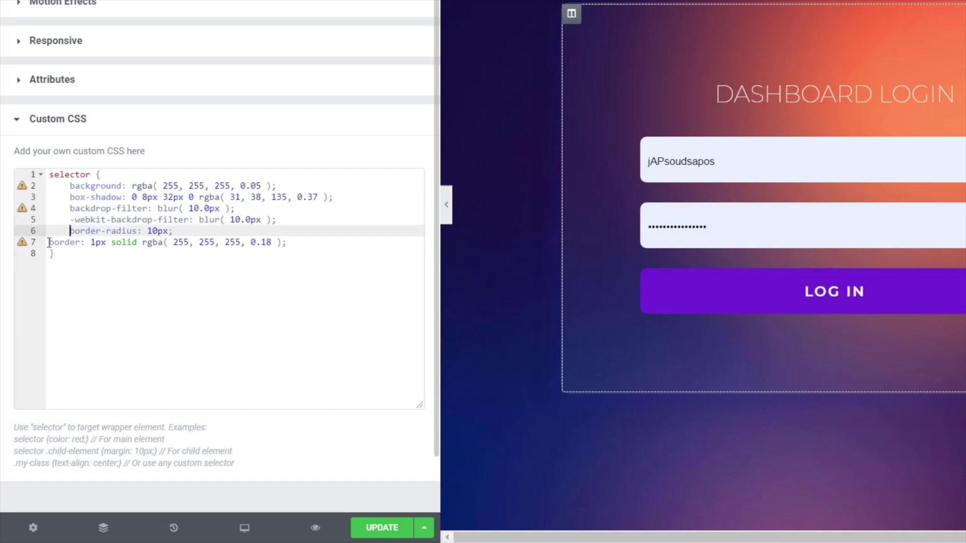
{"action": "left_click", "coordinate": [49, 242]}
{"action": "key", "text": "Tab"}
Add an empty selector:hover { } rule on a new line below the selector rule
{"action": "left_click", "coordinate": [68, 269]}
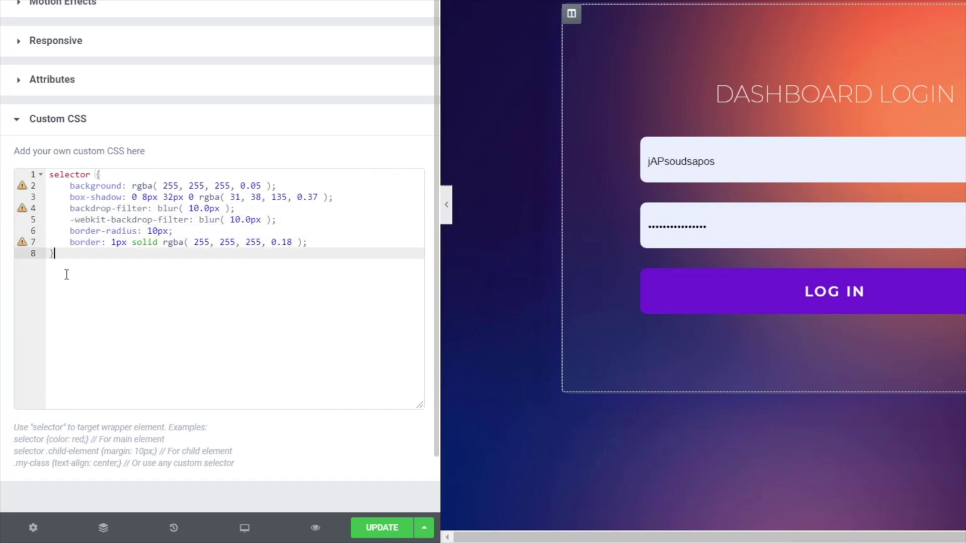
{"action": "key", "text": "Return"}
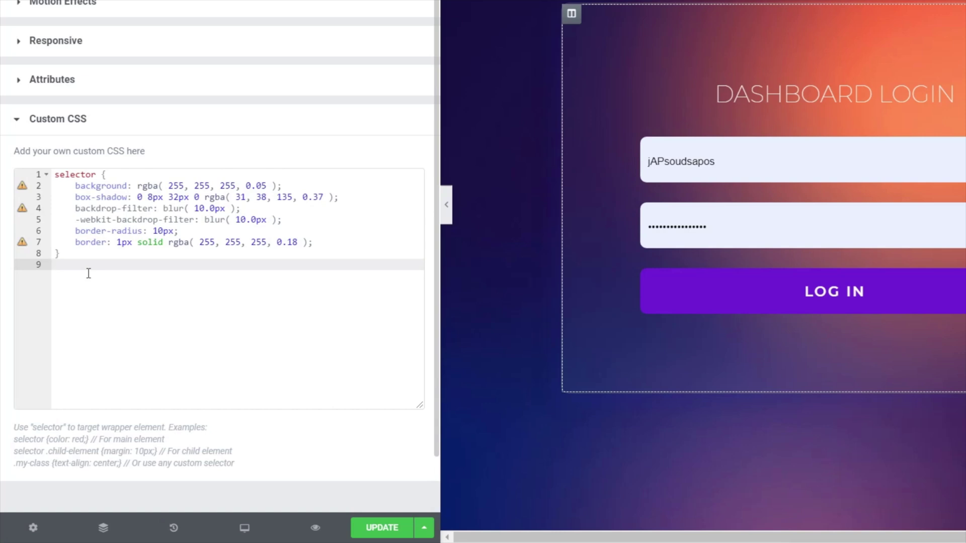
{"action": "type", "text": "selector:hov"}
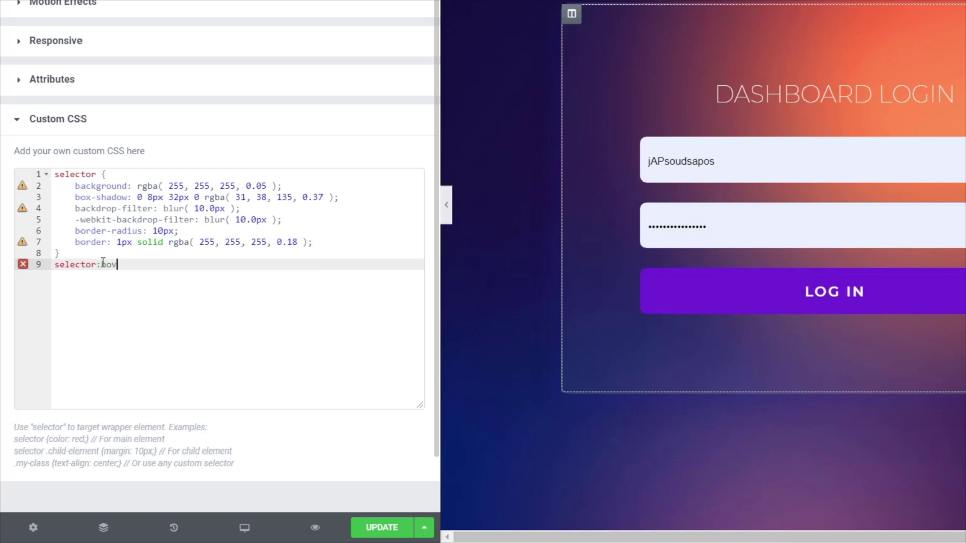
{"action": "type", "text": "er {"}
{"action": "key", "text": "Return"}
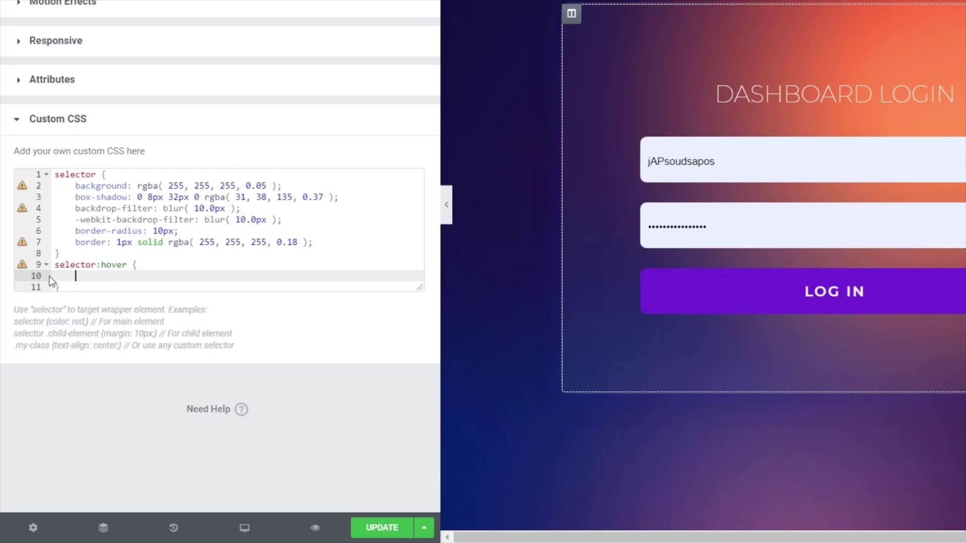
Switch to the Glassmorphism CSS Generator and set the transparency to 0.20 and the glass colour to dark 302424
{"action": "mouse_move", "coordinate": [572, 14]}
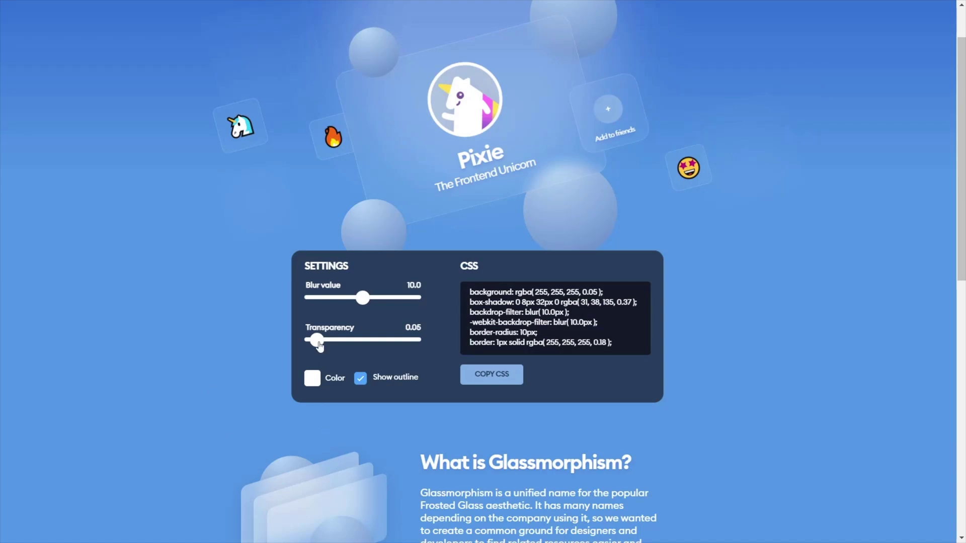
{"action": "left_click_drag", "start_coordinate": [319, 346], "coordinate": [335, 345]}
{"action": "left_click", "coordinate": [313, 380]}
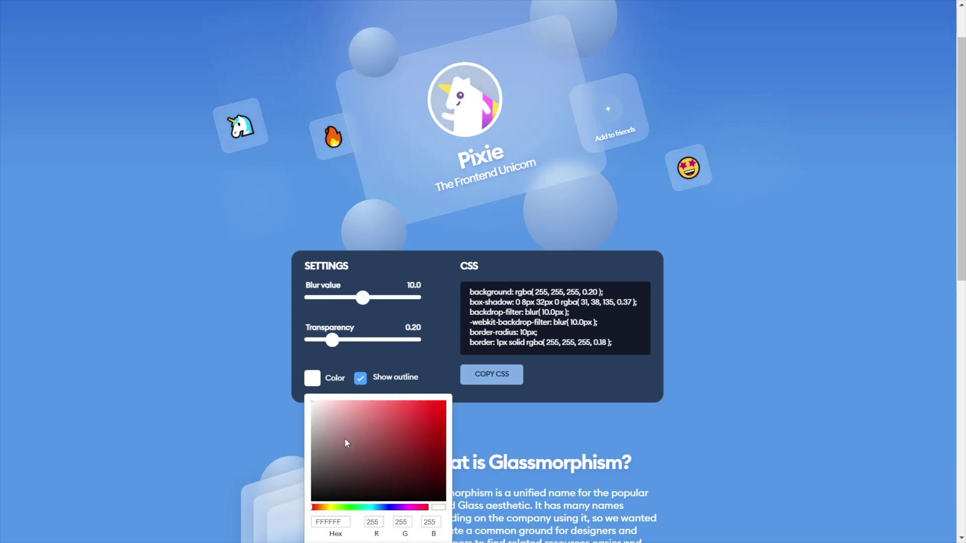
{"action": "left_click", "coordinate": [344, 483]}
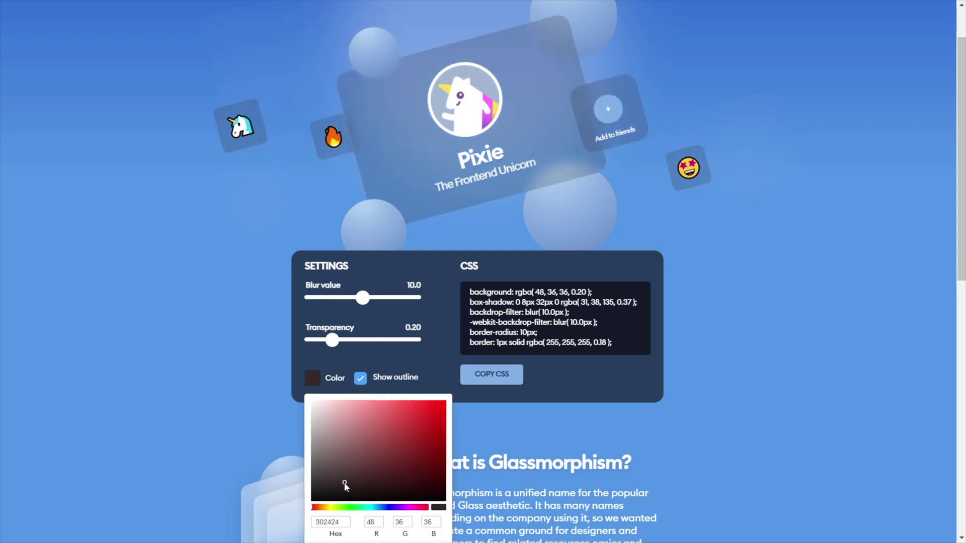
{"action": "left_click", "coordinate": [206, 397]}
Copy the dark glass CSS and paste it into the selector:hover rule of the column's custom CSS in Elementor
{"action": "left_click", "coordinate": [496, 379]}
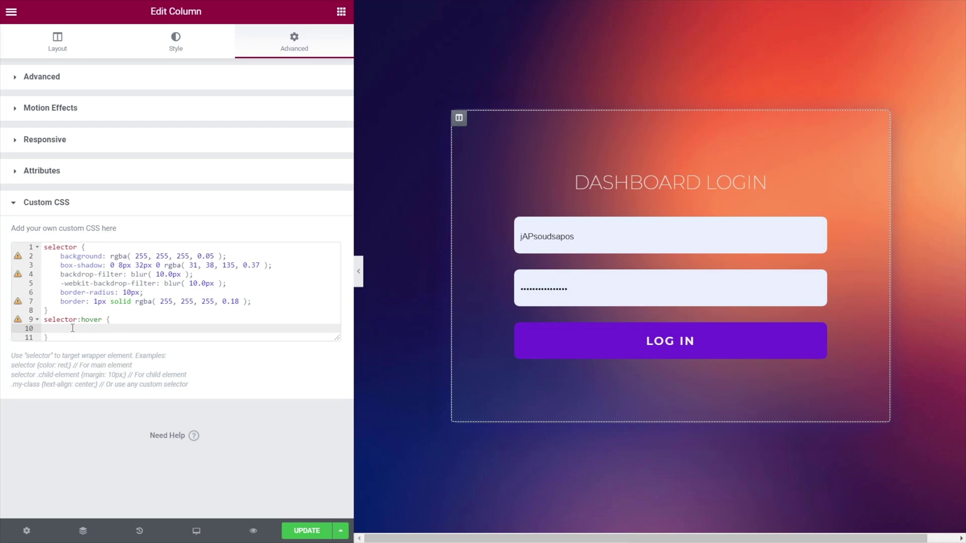
{"action": "right_click", "coordinate": [72, 329]}
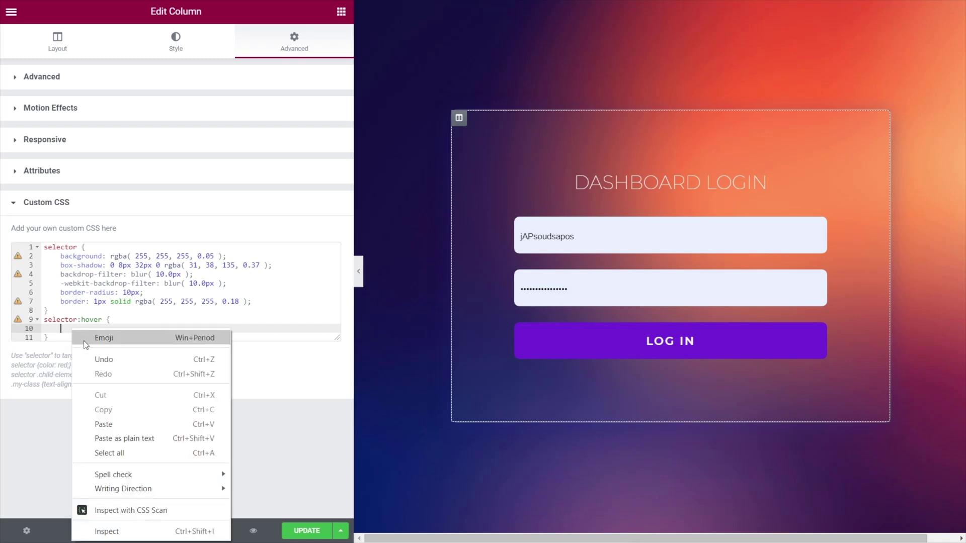
{"action": "left_click", "coordinate": [108, 423]}
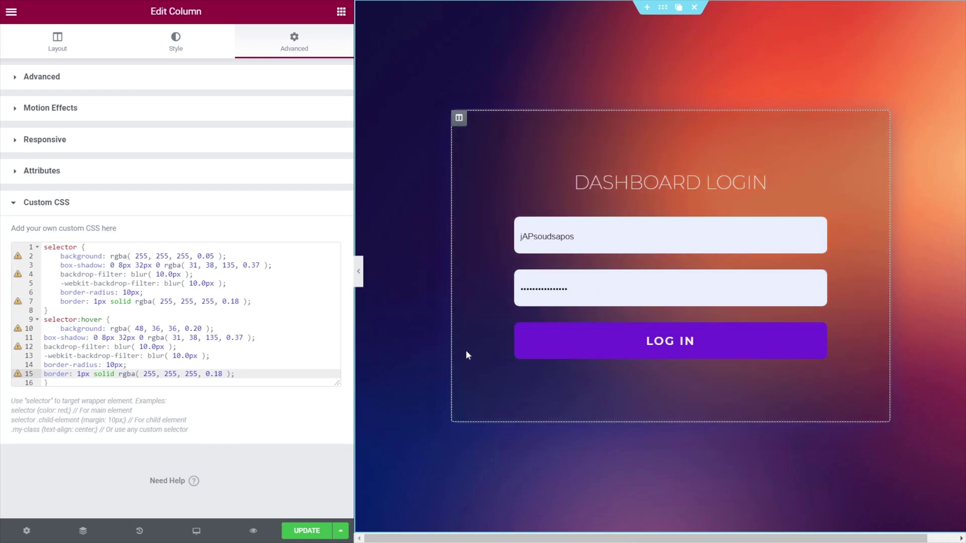
Indent the pasted box-shadow through border lines of the selector:hover rule by one level
{"action": "left_click", "coordinate": [43, 337]}
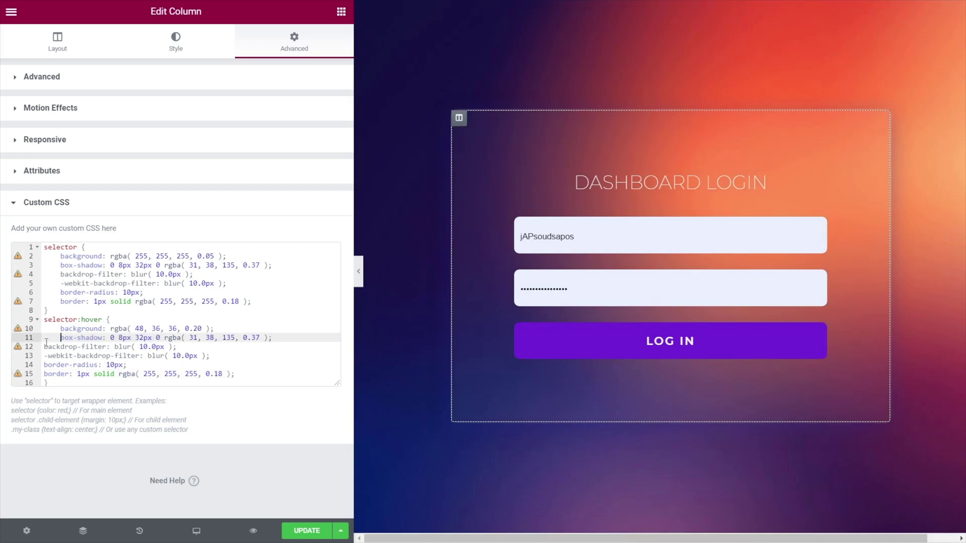
{"action": "key", "text": "Tab"}
{"action": "left_click", "coordinate": [44, 347]}
{"action": "key", "text": "Tab"}
{"action": "left_click", "coordinate": [44, 356]}
{"action": "key", "text": "Tab"}
{"action": "left_click", "coordinate": [45, 365]}
{"action": "key", "text": "Tab"}
{"action": "left_click", "coordinate": [44, 374]}
{"action": "key", "text": "Tab"}
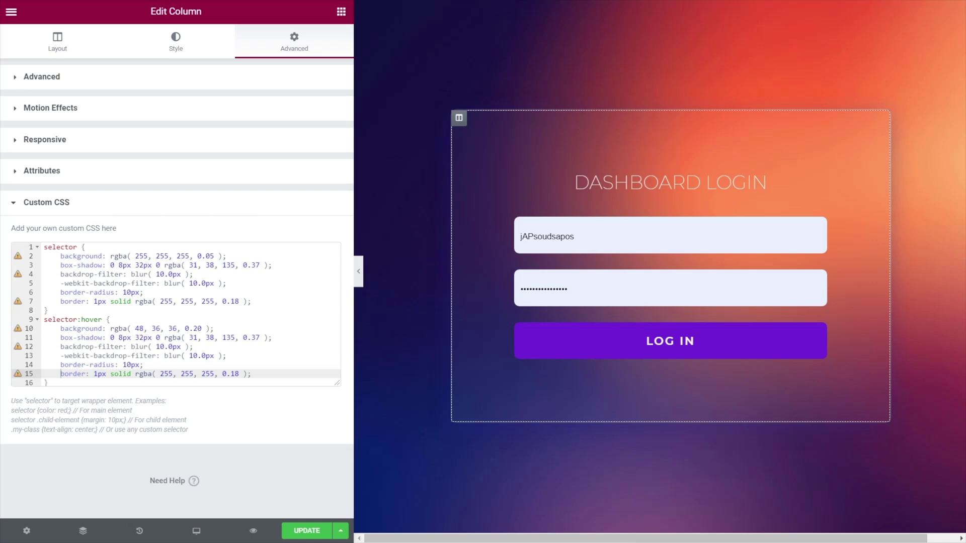
Insert "transition: all 0.5s ease;" as the first declaration of the selector:hover rule and preview the hover effect
{"action": "left_click", "coordinate": [48, 329]}
{"action": "key", "text": "Return"}
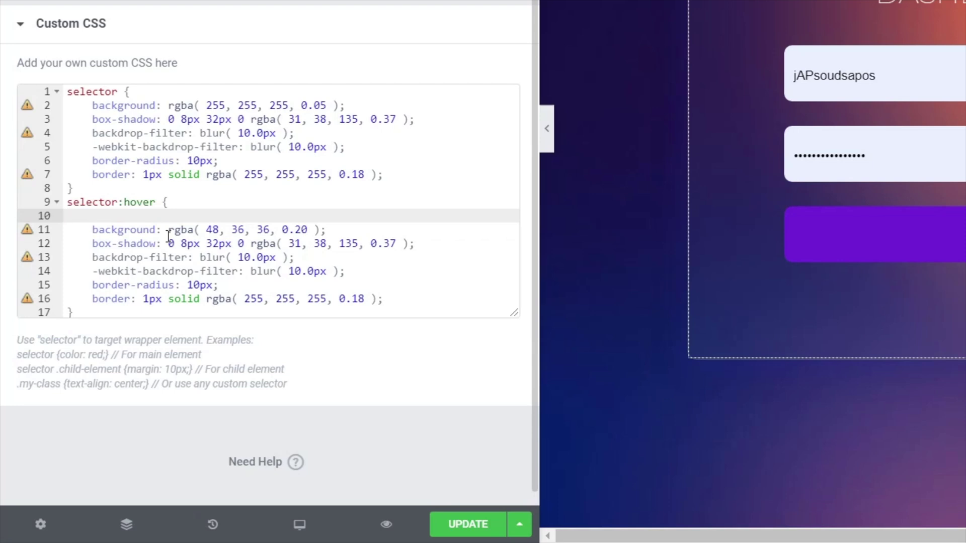
{"action": "key", "text": "ctrl+v"}
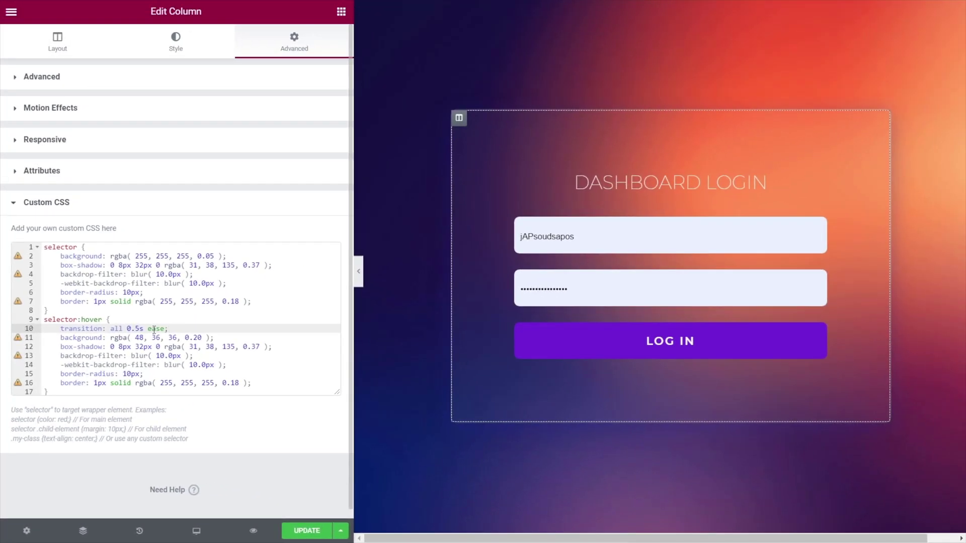
{"action": "mouse_move", "coordinate": [472, 372]}
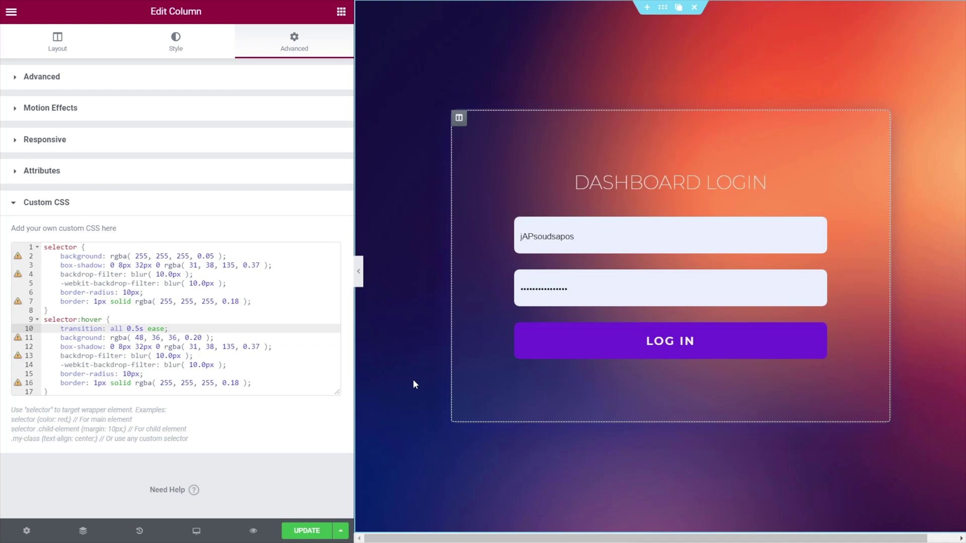
Insert the same "transition: all 0.5s ease;" line as the first declaration of the base selector rule
{"action": "left_click", "coordinate": [44, 256]}
{"action": "key", "text": "Return"}
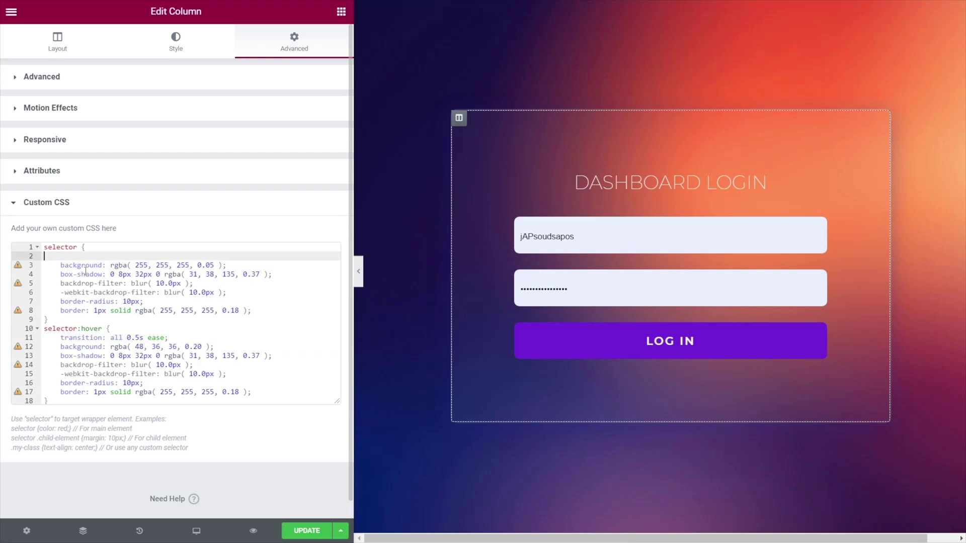
{"action": "key", "text": "ctrl+v"}
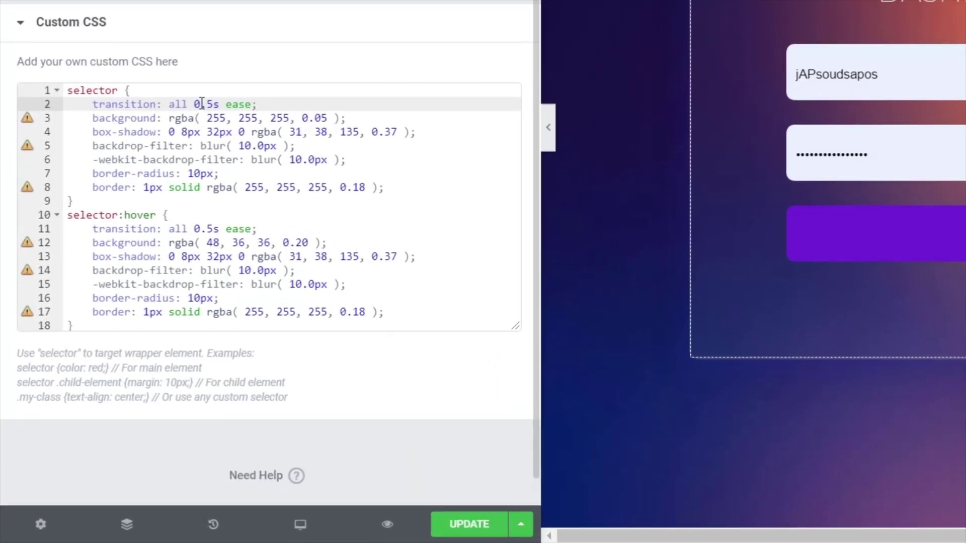
Set the transition duration to 1.0s in both the selector and selector:hover rules and update the page
{"action": "left_click_drag", "start_coordinate": [214, 104], "coordinate": [198, 98]}
{"action": "type", "text": "1.0"}
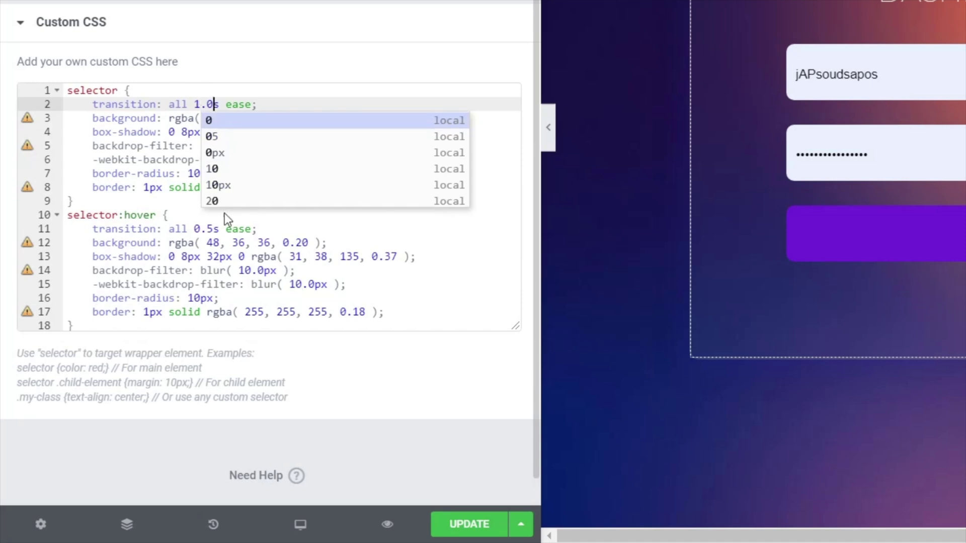
{"action": "left_click", "coordinate": [371, 243]}
{"action": "left_click_drag", "start_coordinate": [214, 229], "coordinate": [196, 227]}
{"action": "type", "text": "1.0"}
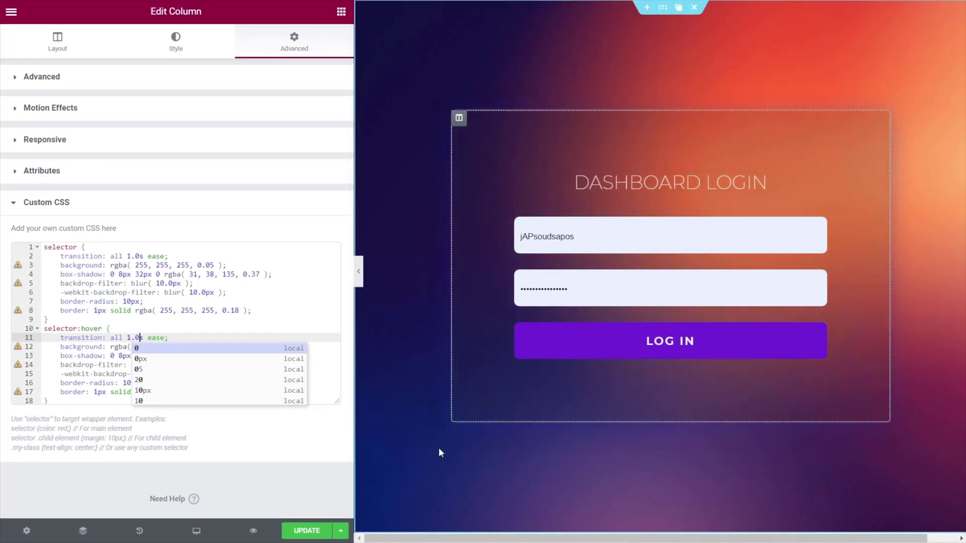
{"action": "left_click", "coordinate": [305, 532]}
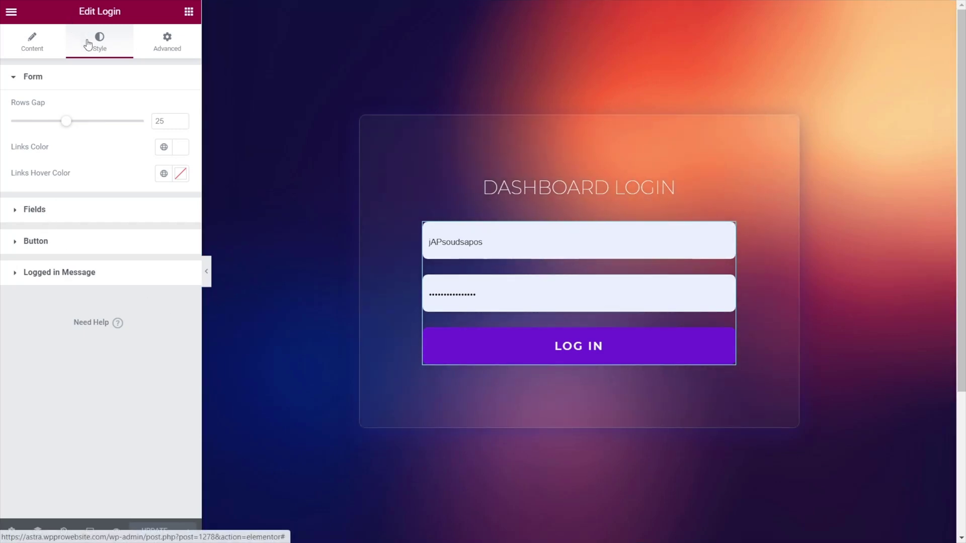
Open the login form's field styles and set the text colour to white (#FFFFFF)
{"action": "left_click", "coordinate": [37, 214]}
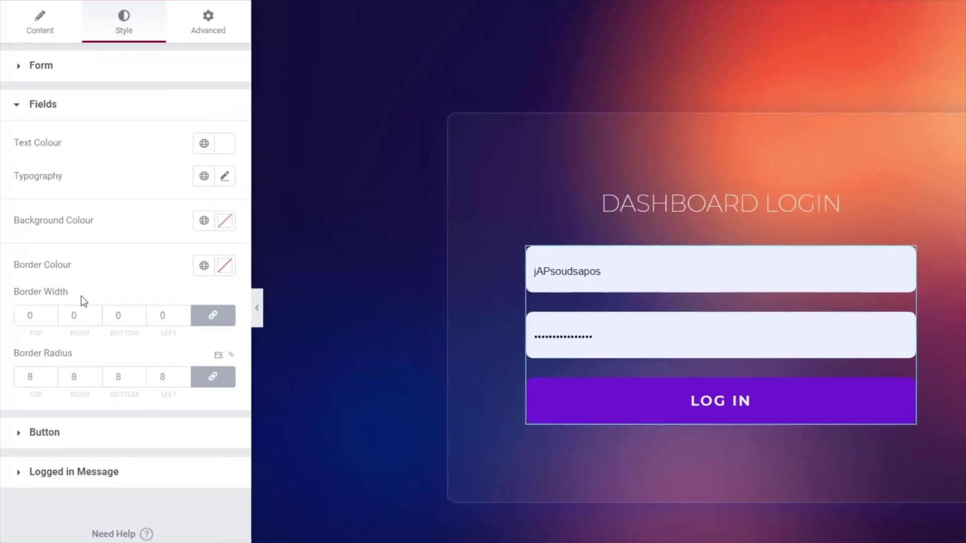
{"action": "left_click", "coordinate": [224, 145]}
{"action": "left_click_drag", "start_coordinate": [75, 218], "coordinate": [48, 185]}
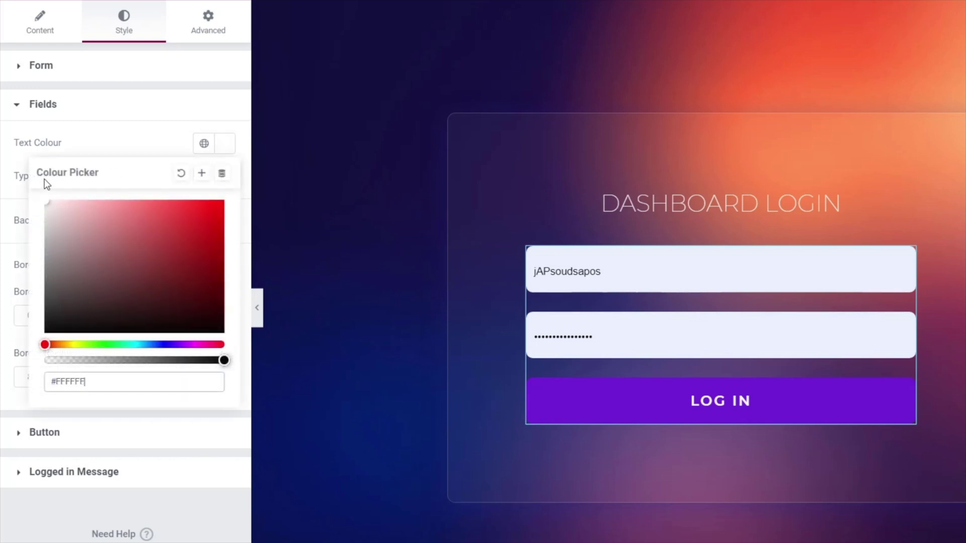
{"action": "left_click", "coordinate": [111, 142]}
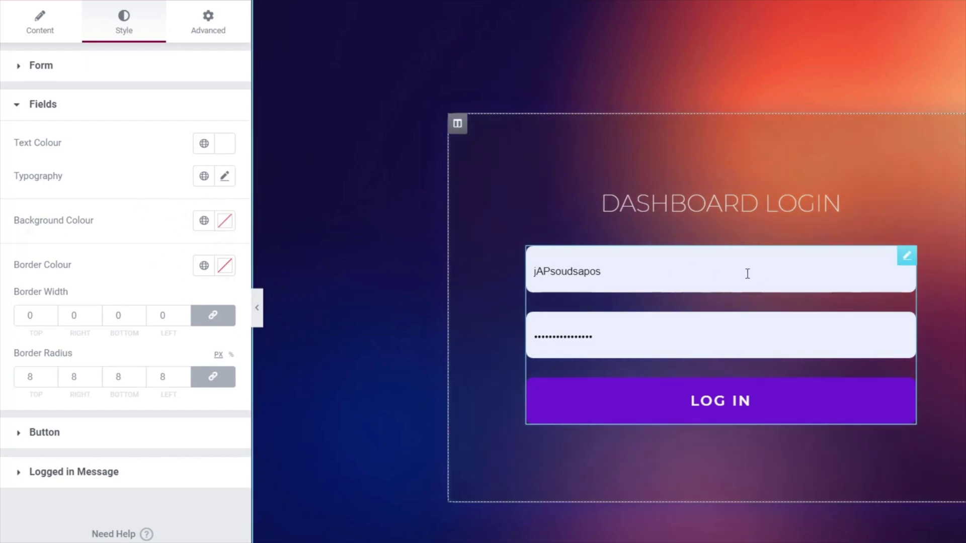
Set the login fields' background colour to a dark, mostly transparent blue (#0A0D1433)
{"action": "left_click", "coordinate": [225, 222]}
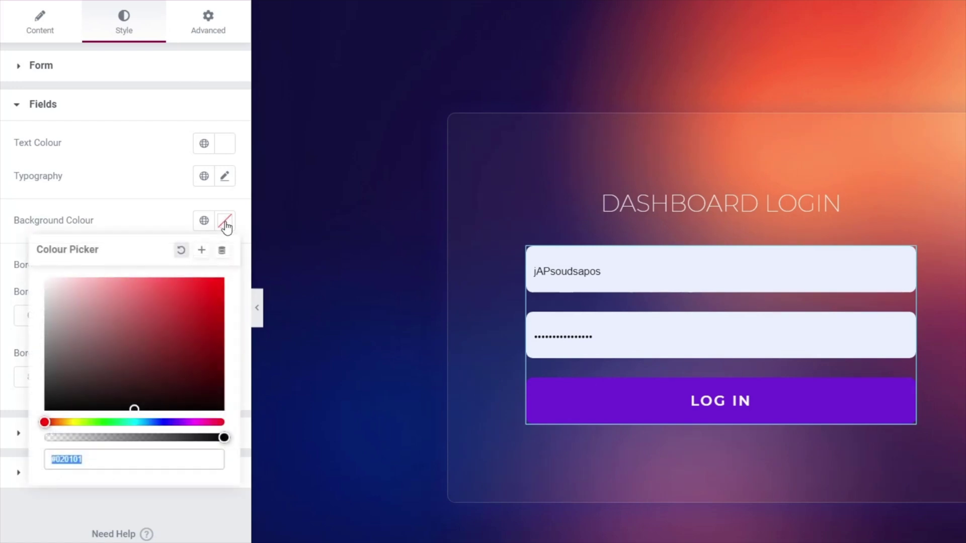
{"action": "left_click", "coordinate": [134, 401]}
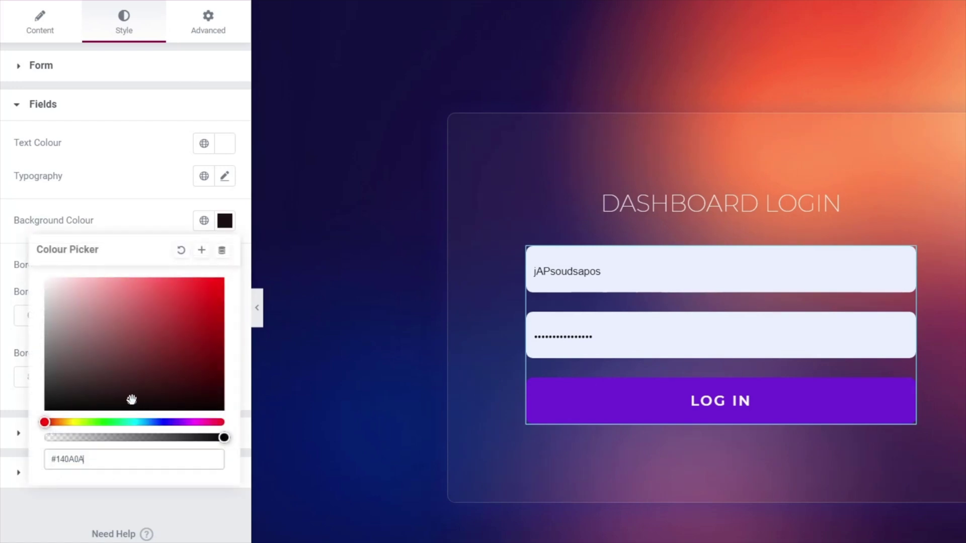
{"action": "left_click_drag", "start_coordinate": [224, 437], "coordinate": [98, 436]}
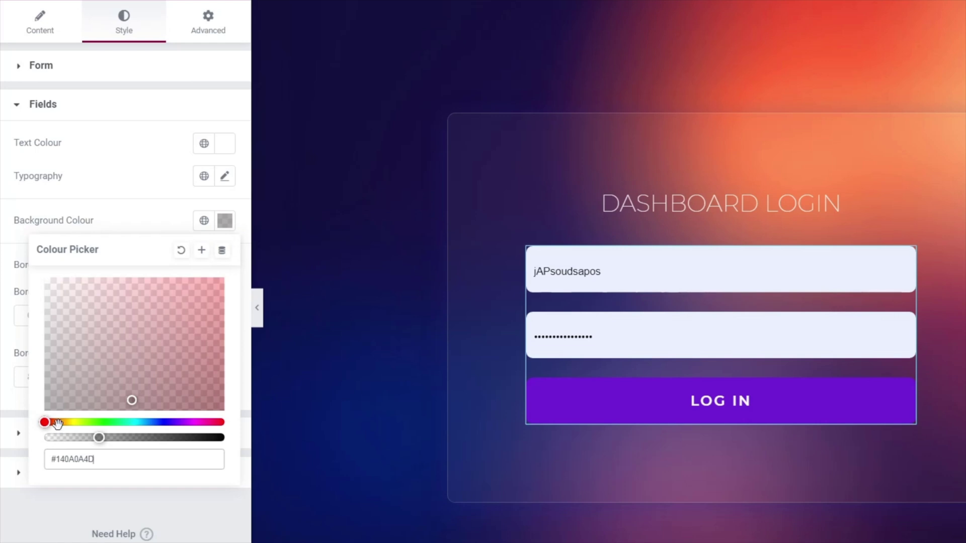
{"action": "left_click_drag", "start_coordinate": [45, 423], "coordinate": [156, 425]}
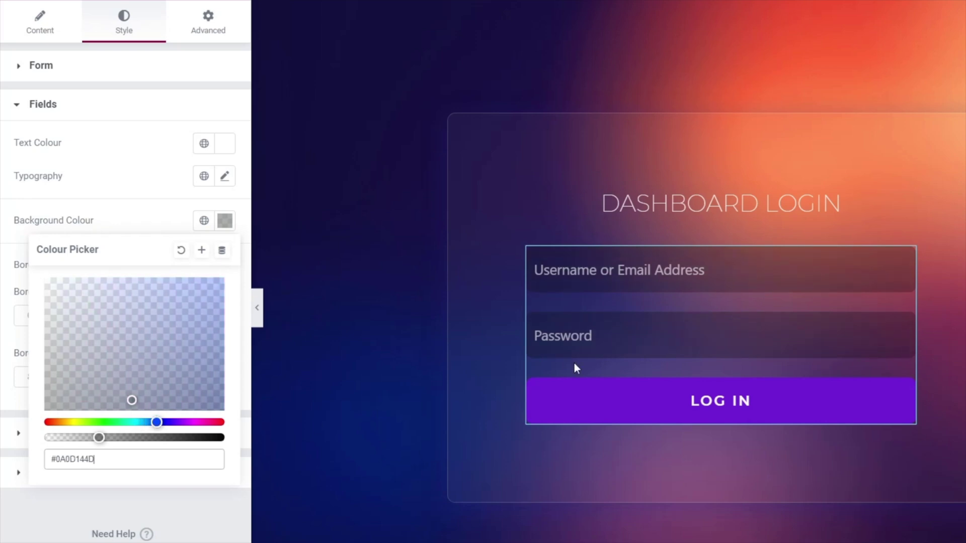
{"action": "left_click_drag", "start_coordinate": [100, 438], "coordinate": [80, 440]}
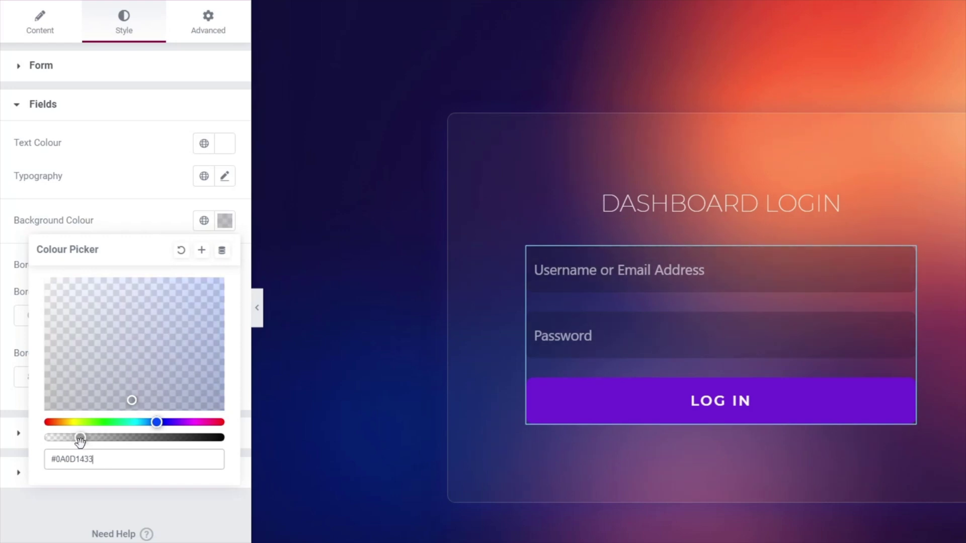
{"action": "left_click", "coordinate": [60, 541]}
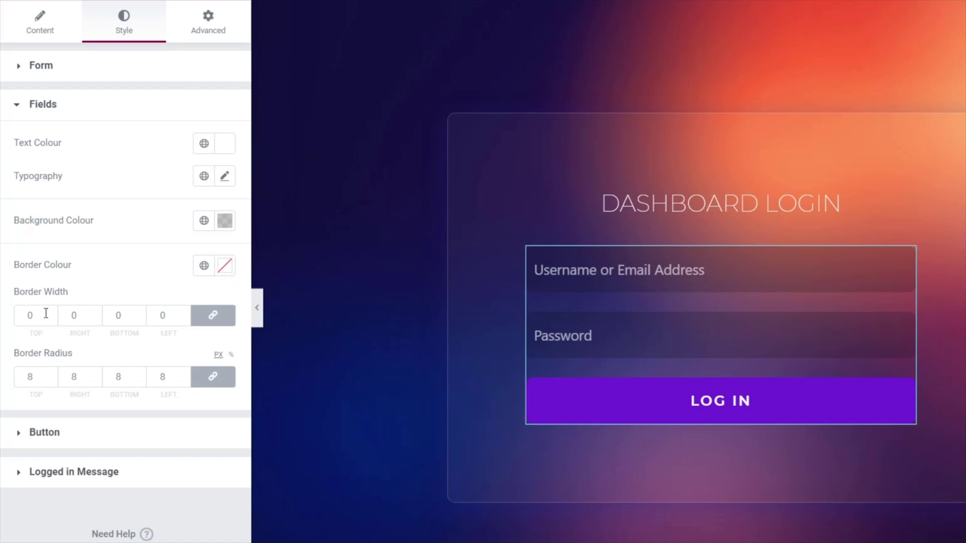
Set the login fields' border colour to white (#FFFFFF)
{"action": "left_click", "coordinate": [225, 266]}
{"action": "type", "text": "#FFFFFF"}
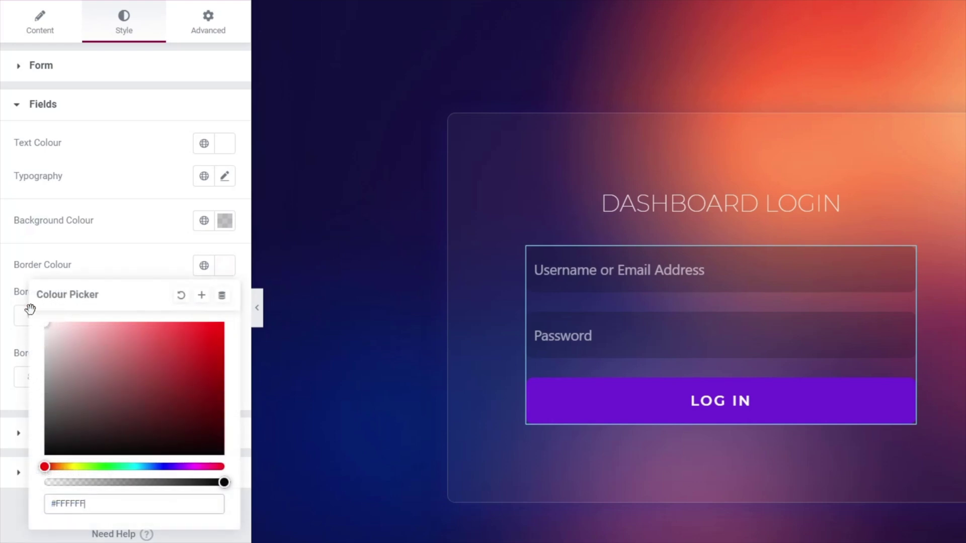
{"action": "left_click", "coordinate": [135, 265]}
{"action": "left_click", "coordinate": [218, 268]}
{"action": "left_click", "coordinate": [142, 263]}
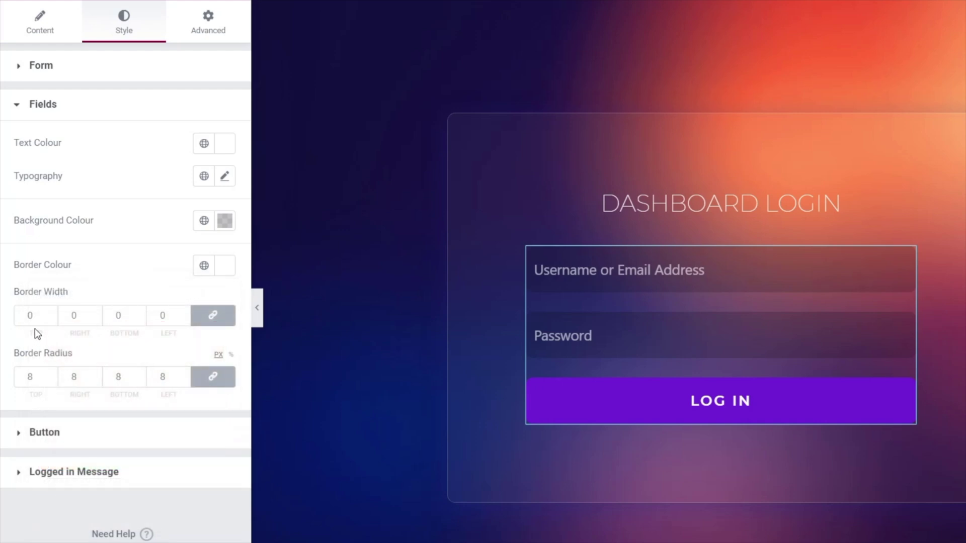
Try a field border width of 1 on the top edge alone and on all sides, and reset it to 0
{"action": "left_click", "coordinate": [215, 318]}
{"action": "left_click_drag", "start_coordinate": [38, 314], "coordinate": [22, 315]}
{"action": "type", "text": "1"}
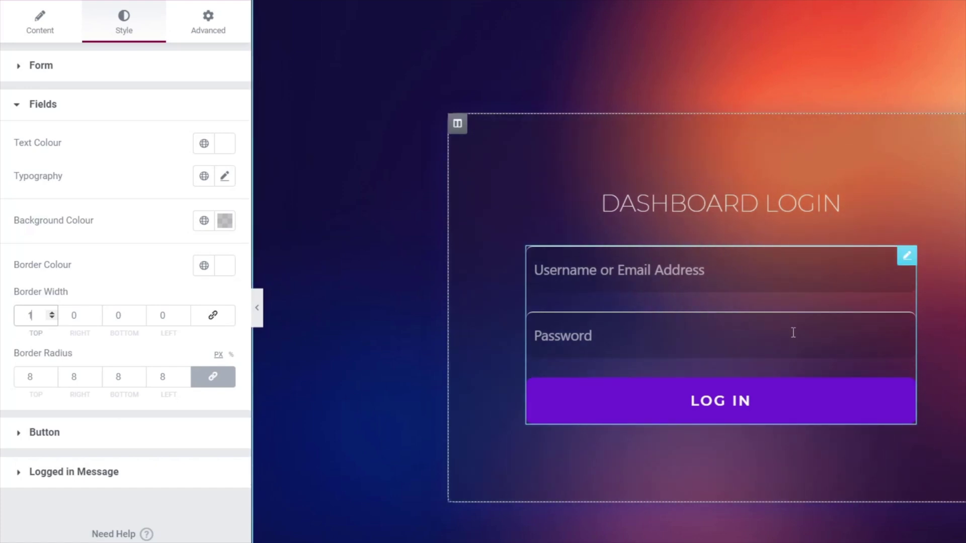
{"action": "left_click", "coordinate": [200, 323]}
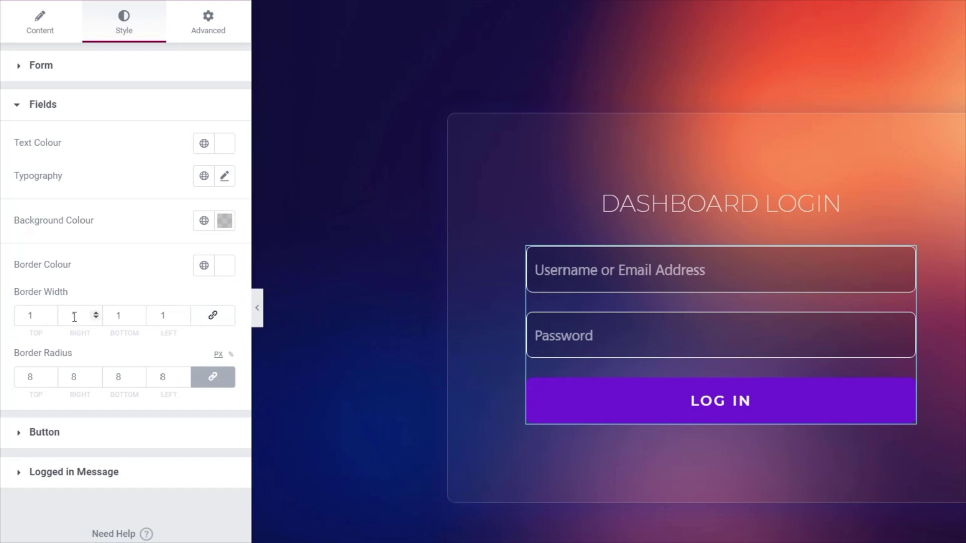
{"action": "left_click", "coordinate": [30, 315]}
{"action": "key", "text": "BackSpace"}
{"action": "type", "text": "0"}
Unlink the field border widths and set only the top width to 1
{"action": "left_click", "coordinate": [213, 316]}
{"action": "left_click", "coordinate": [37, 313]}
{"action": "key", "text": "BackSpace"}
{"action": "type", "text": "1"}
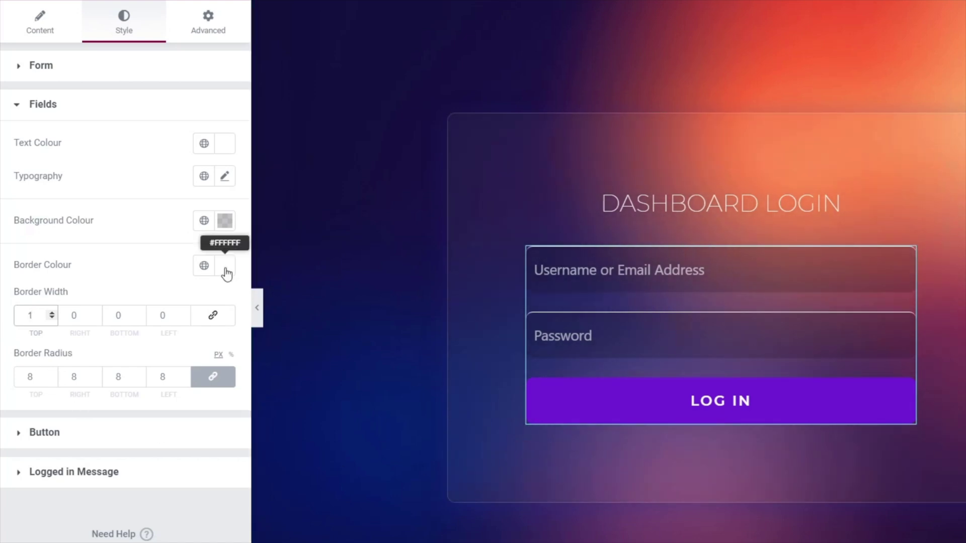
Lower the opacity of the fields' white border colour to #FFFFFF2E
{"action": "left_click", "coordinate": [227, 273]}
{"action": "left_click_drag", "start_coordinate": [222, 482], "coordinate": [76, 486]}
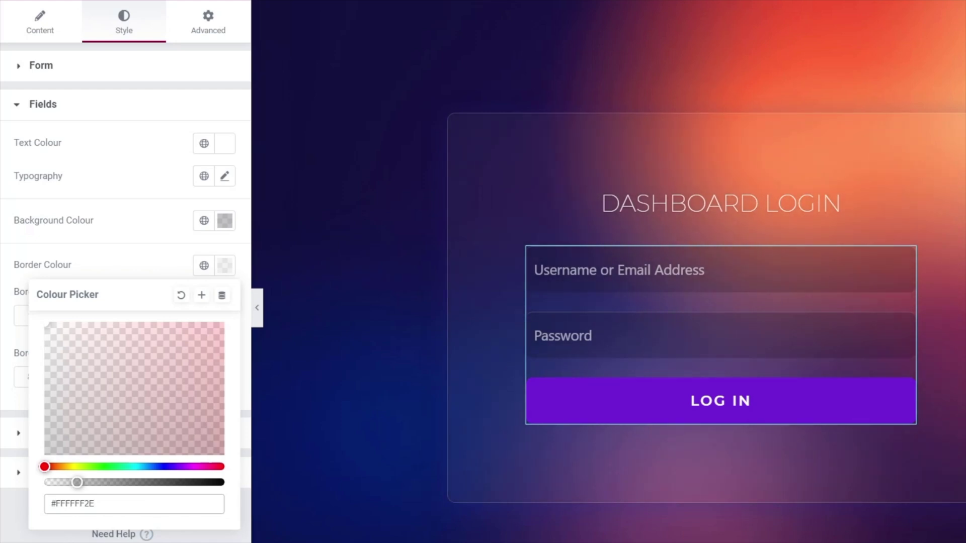
{"action": "key", "text": "Escape"}
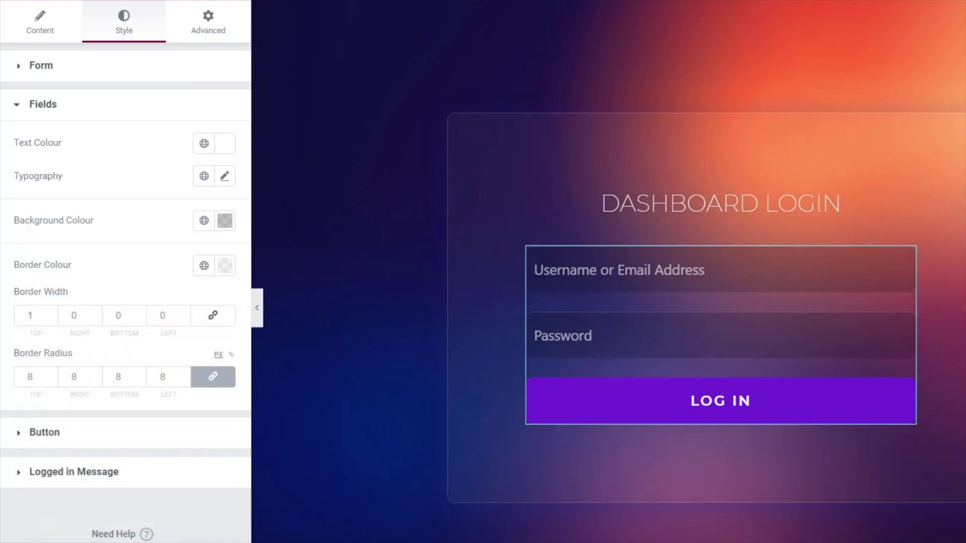
Give the login button a solid border with a width of 1 on the top edge only
{"action": "left_click", "coordinate": [44, 433]}
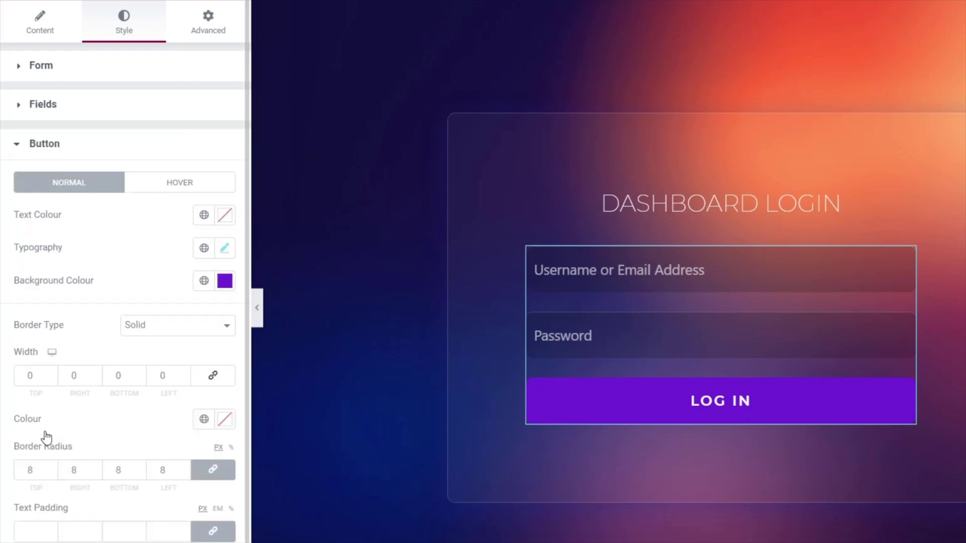
{"action": "left_click", "coordinate": [202, 328]}
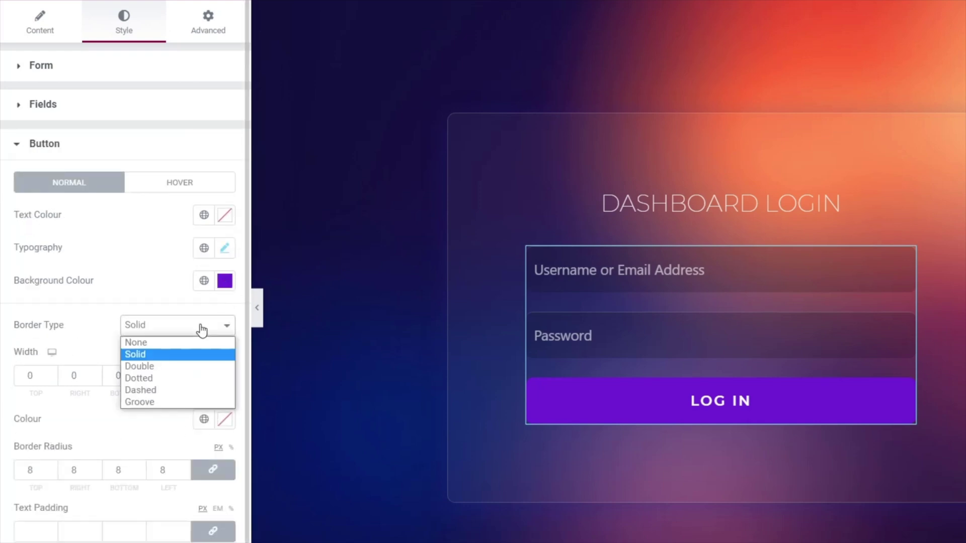
{"action": "left_click", "coordinate": [161, 355]}
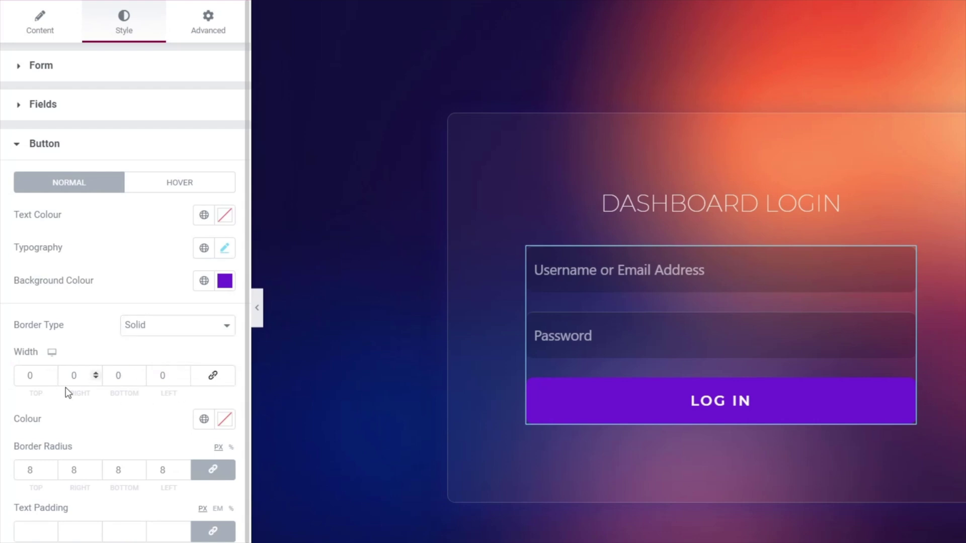
{"action": "double_click", "coordinate": [15, 379]}
{"action": "type", "text": "1"}
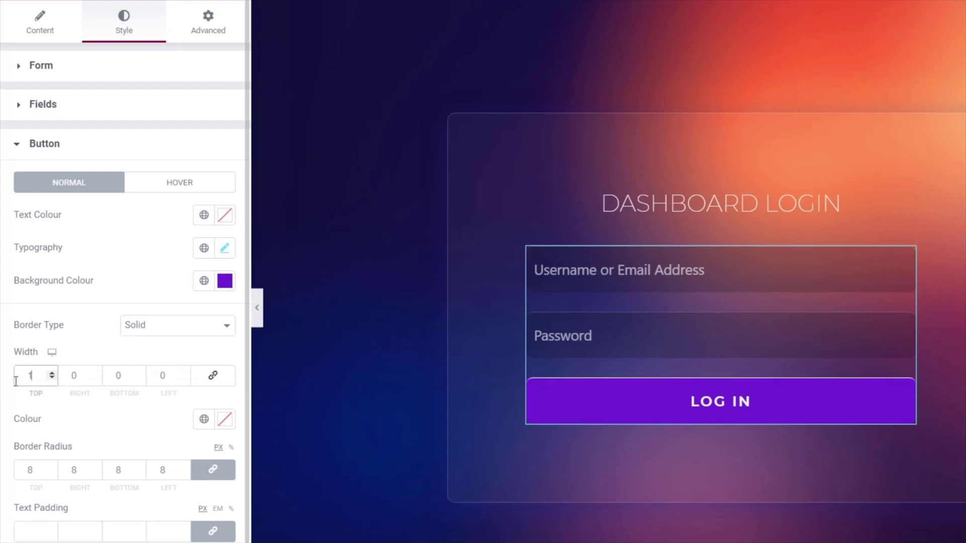
Set the login button's border colour to semi-transparent white (#FFFFFF3B)
{"action": "left_click", "coordinate": [224, 421]}
{"action": "type", "text": "#FFFFFF"}
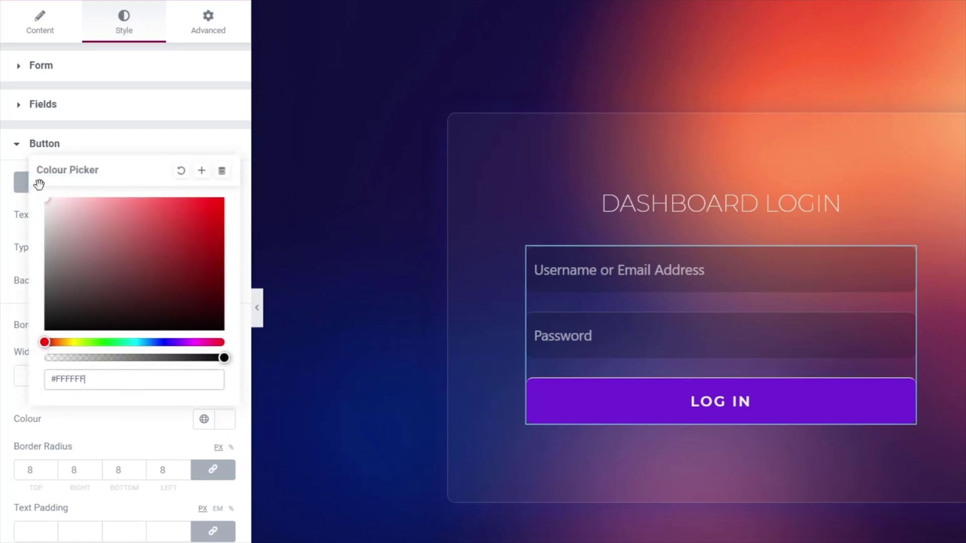
{"action": "left_click_drag", "start_coordinate": [223, 358], "coordinate": [87, 356]}
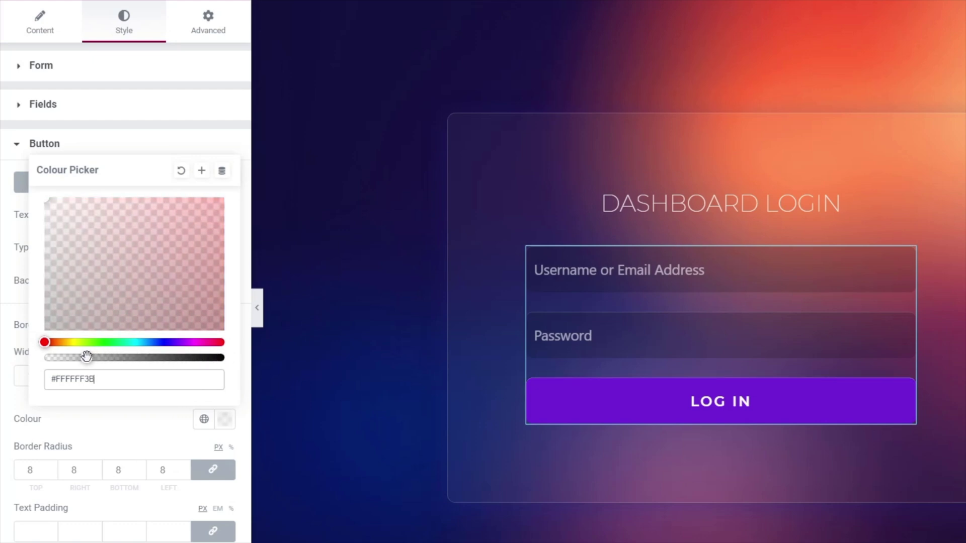
{"action": "left_click", "coordinate": [101, 420]}
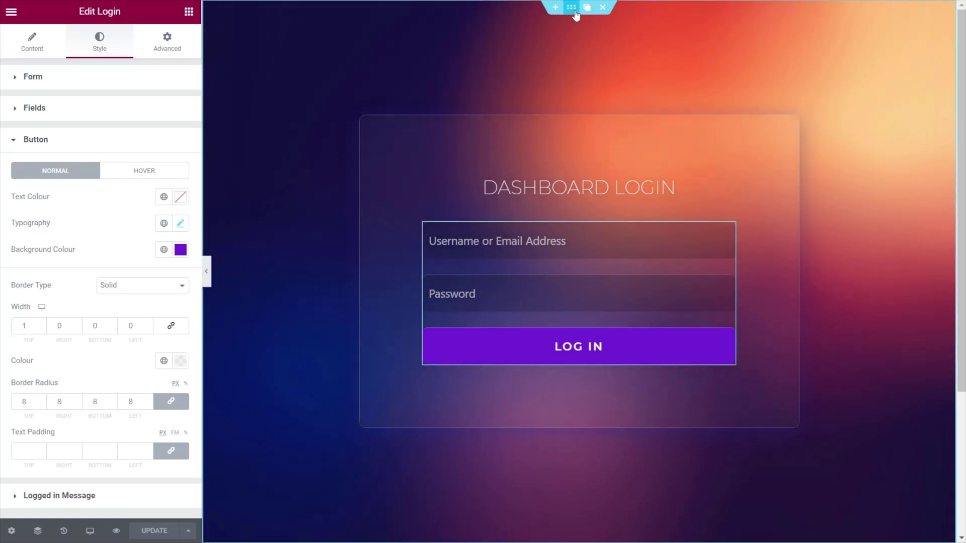
Give the whole section a Slide In Down entrance animation and update the page to replay it on the reloaded live page
{"action": "left_click", "coordinate": [573, 12]}
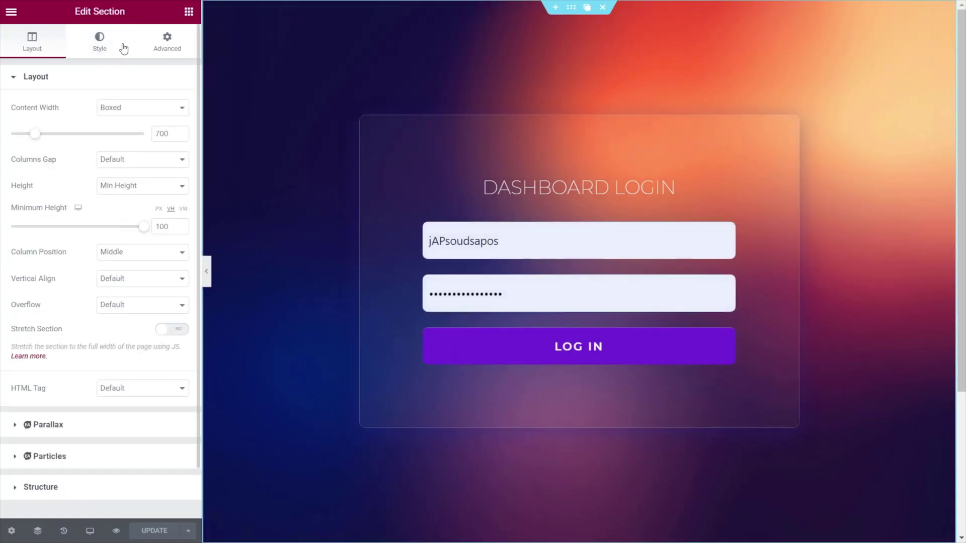
{"action": "left_click", "coordinate": [178, 45]}
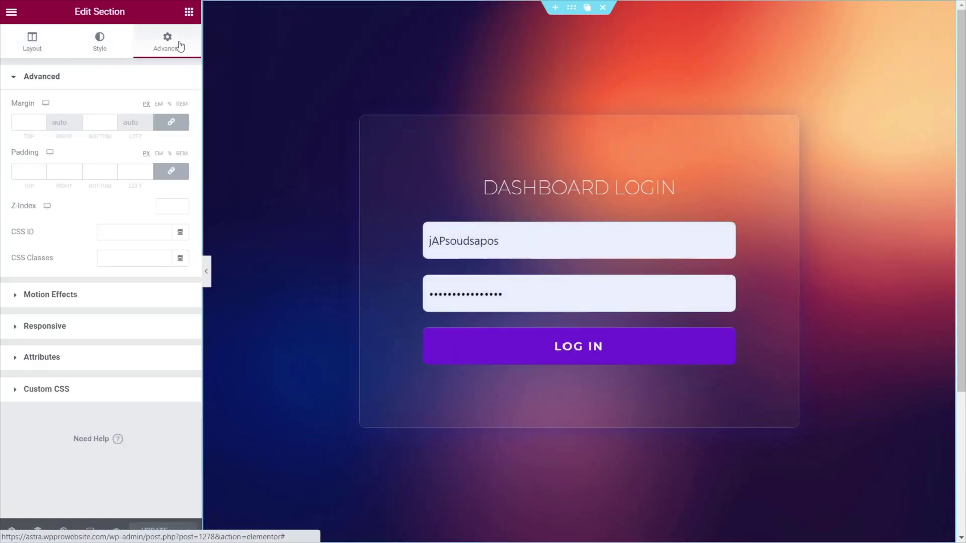
{"action": "left_click", "coordinate": [59, 297]}
{"action": "left_click", "coordinate": [86, 220]}
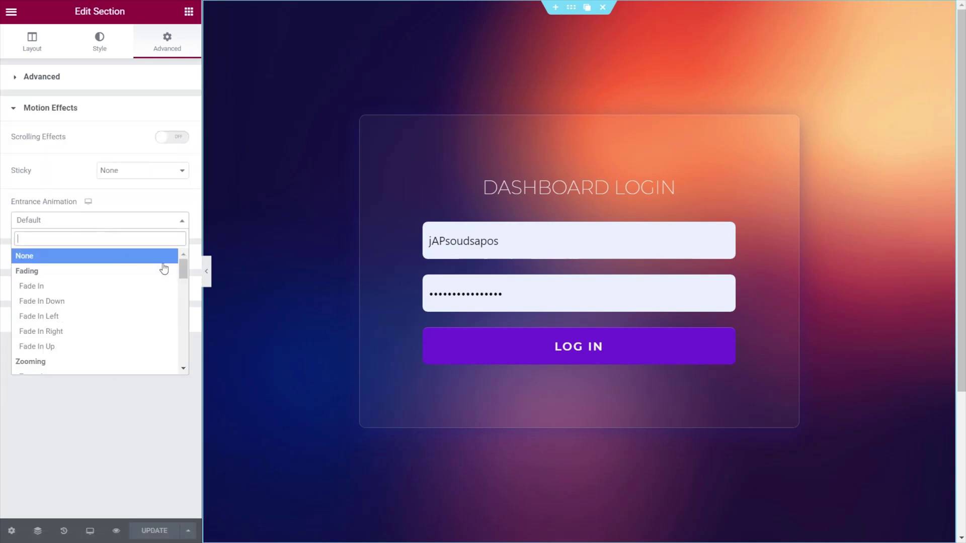
{"action": "left_click_drag", "start_coordinate": [186, 264], "coordinate": [190, 300]}
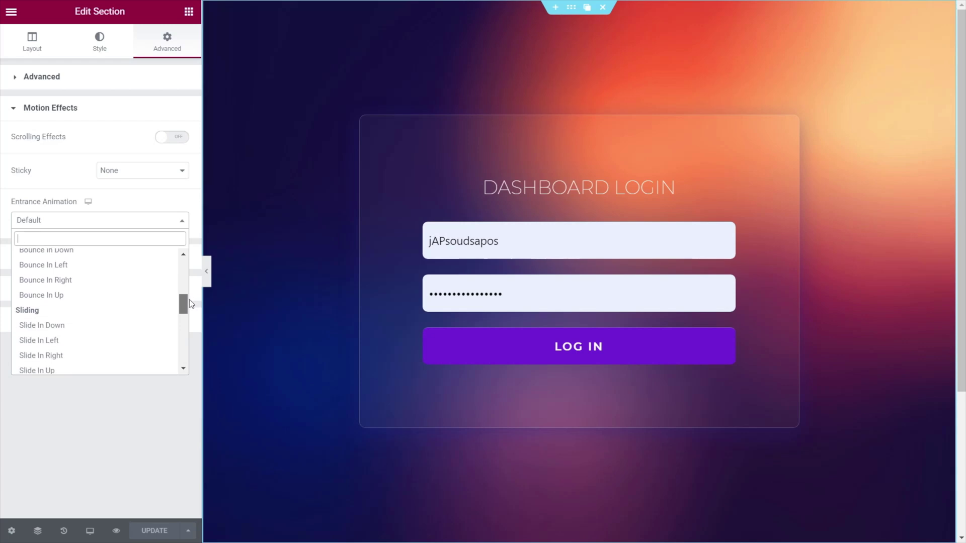
{"action": "left_click", "coordinate": [72, 320]}
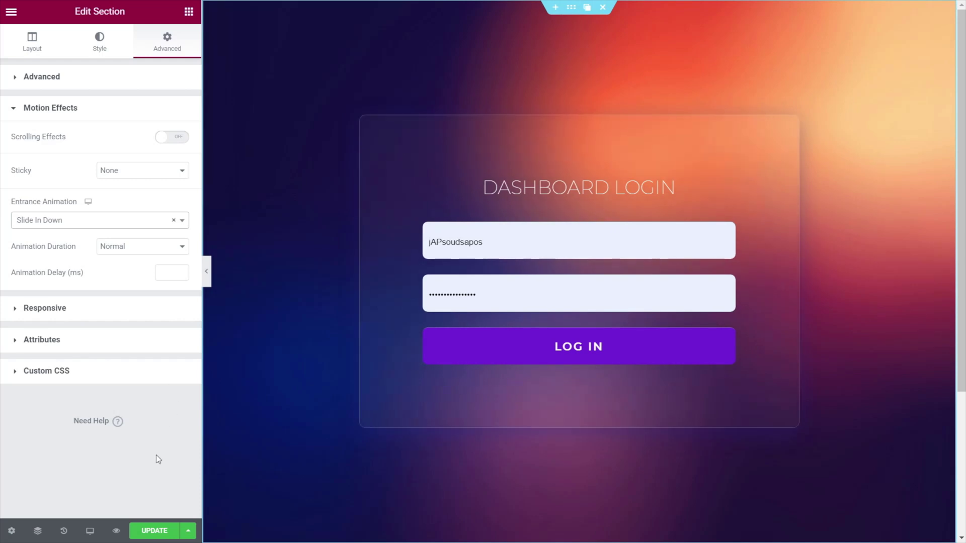
{"action": "left_click", "coordinate": [145, 531]}
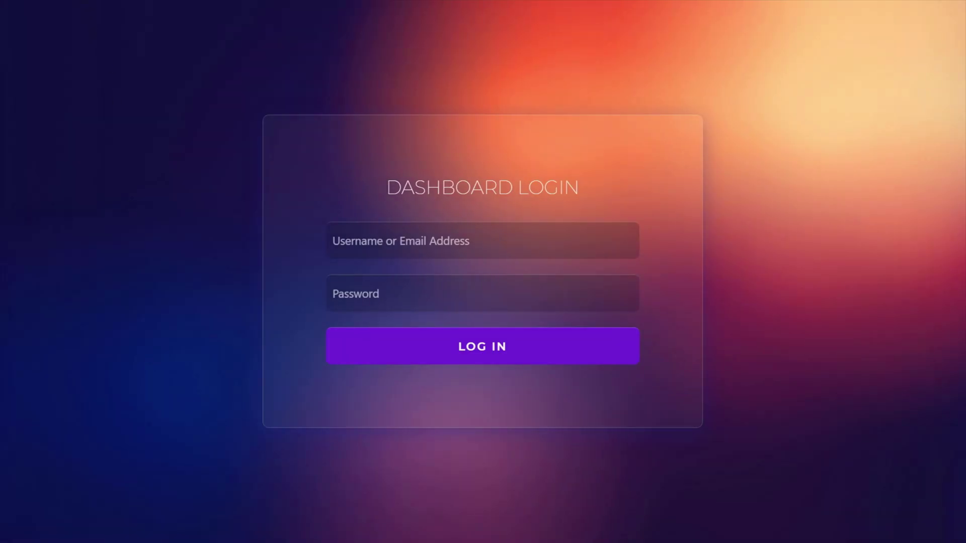
{"action": "key", "text": "F5"}
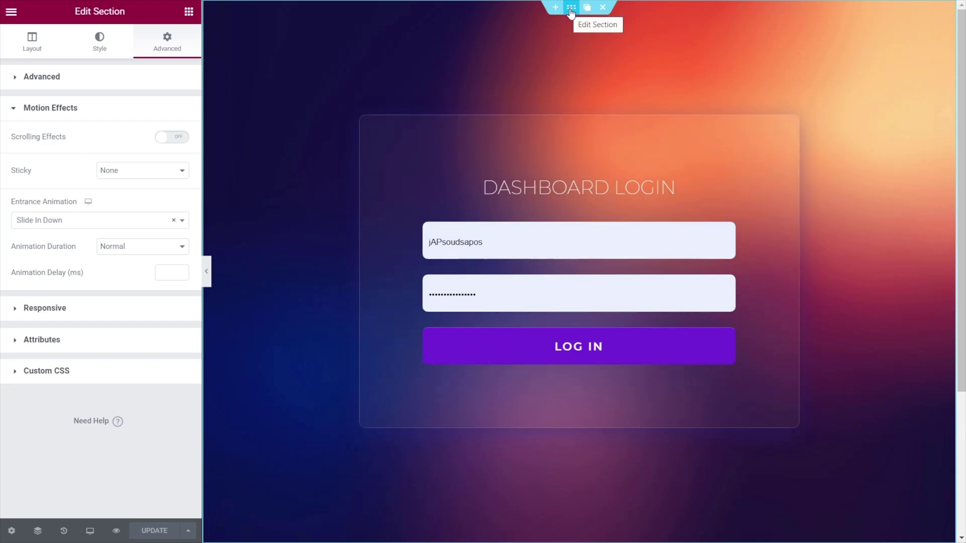
Replace the page's body background image with the noodle dish photo slide5.jpg from the media library
{"action": "left_click", "coordinate": [11, 531]}
{"action": "left_click", "coordinate": [95, 45]}
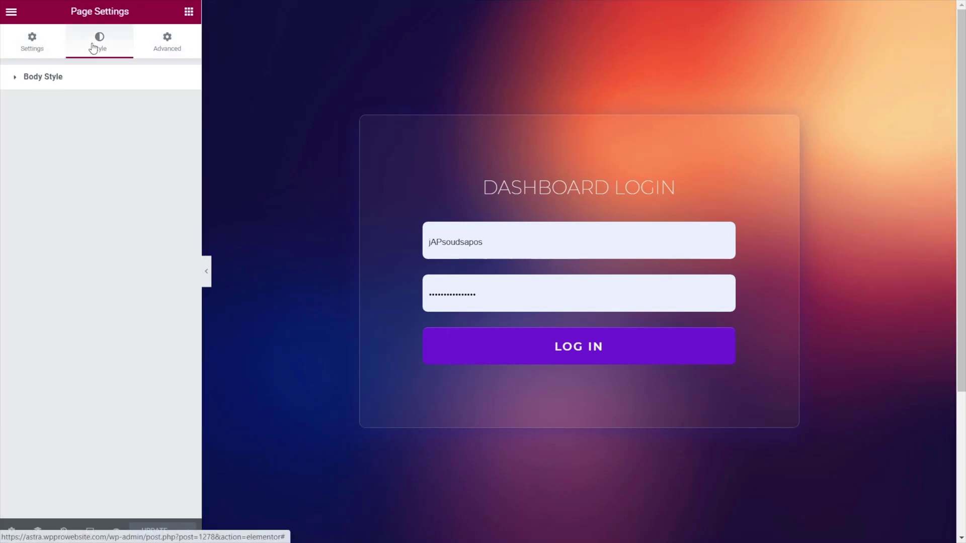
{"action": "left_click", "coordinate": [50, 77]}
{"action": "mouse_move", "coordinate": [88, 192]}
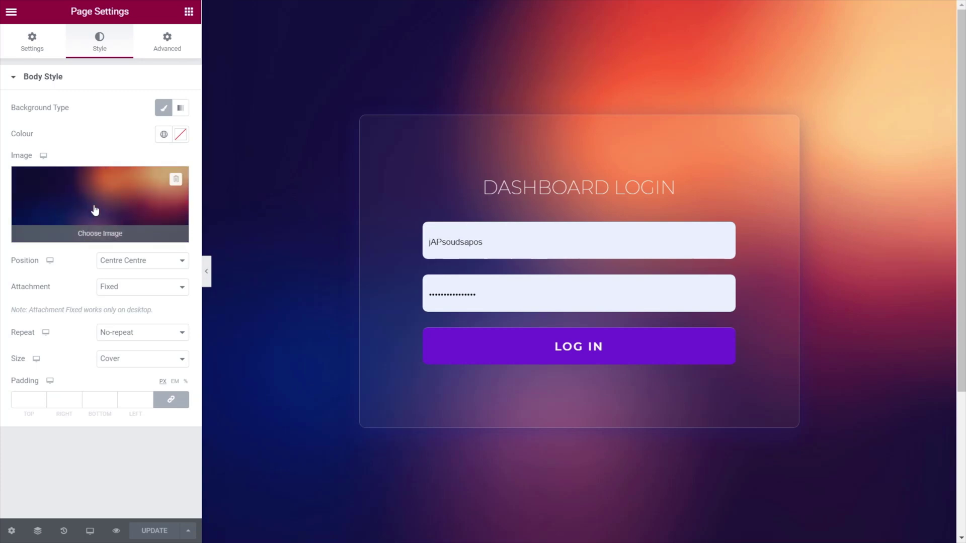
{"action": "left_click", "coordinate": [102, 199]}
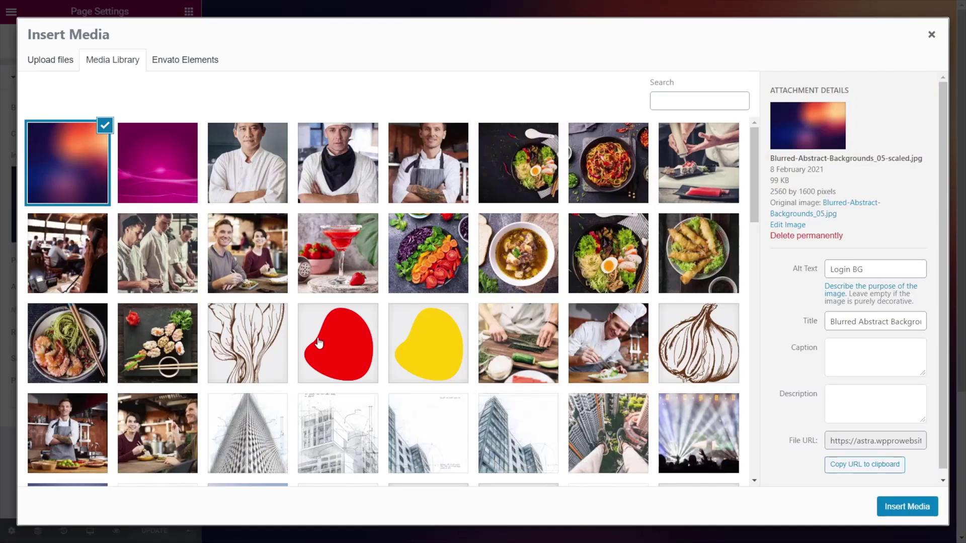
{"action": "left_click", "coordinate": [601, 168]}
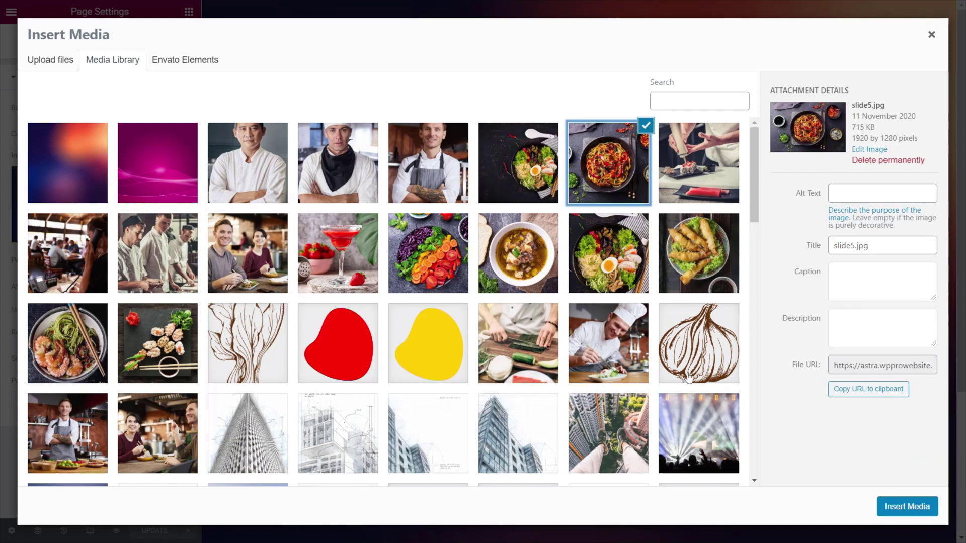
{"action": "left_click", "coordinate": [907, 507]}
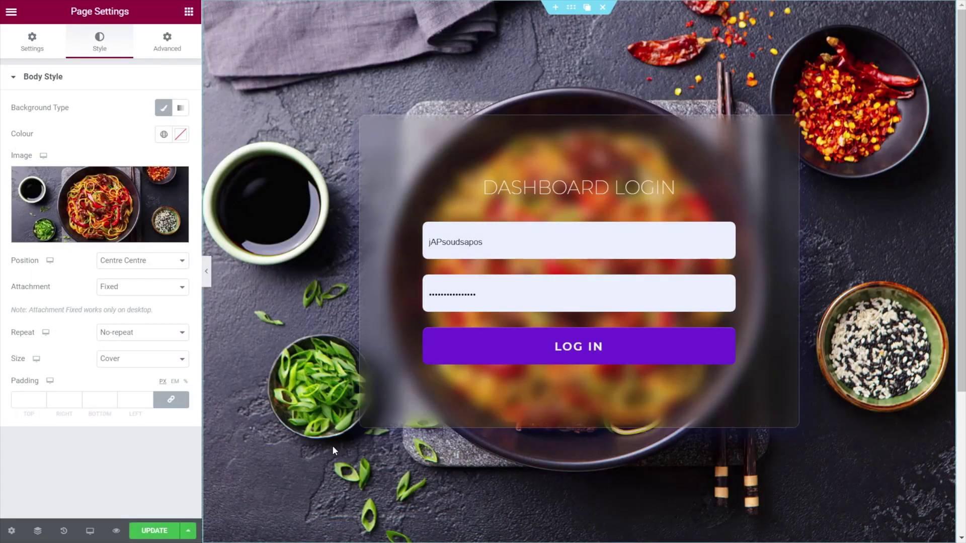